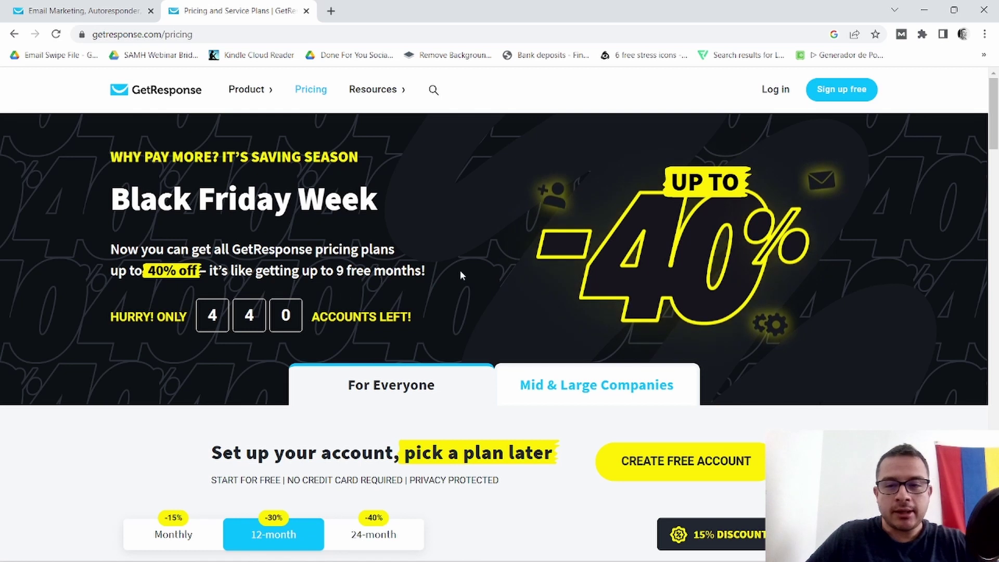
Examine the Black Friday discount and the features included in the pricing plans, especially the Free plan
{"action": "scroll", "coordinate": [515, 316], "scroll_direction": "down", "scroll_amount": 1}
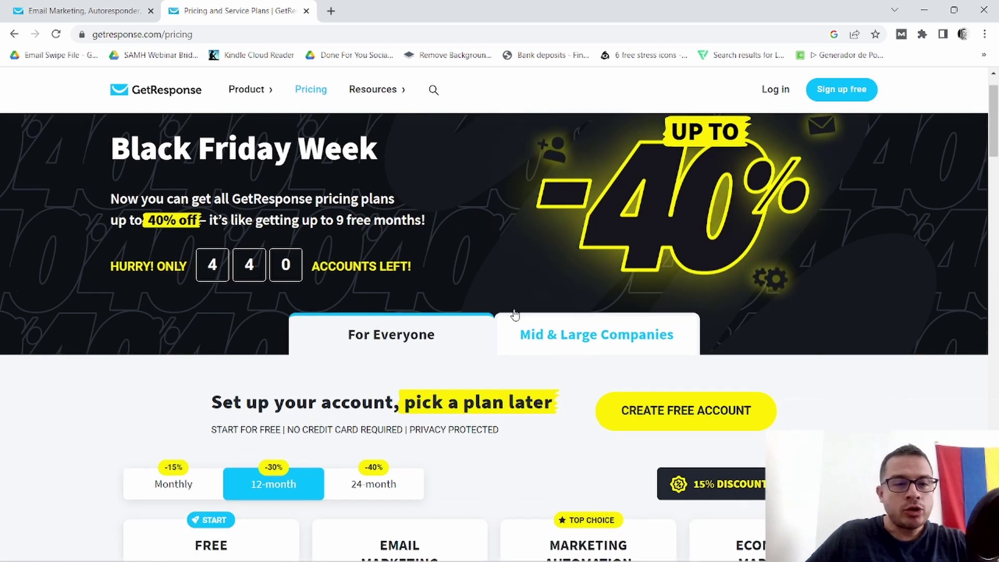
{"action": "scroll", "coordinate": [528, 339], "scroll_direction": "up", "scroll_amount": 1}
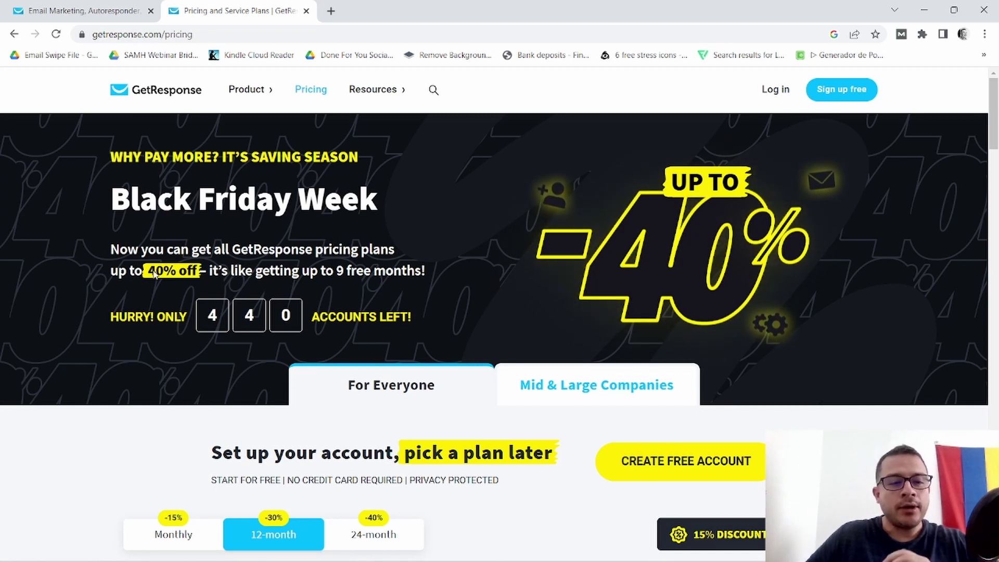
{"action": "scroll", "coordinate": [583, 328], "scroll_direction": "down", "scroll_amount": 5}
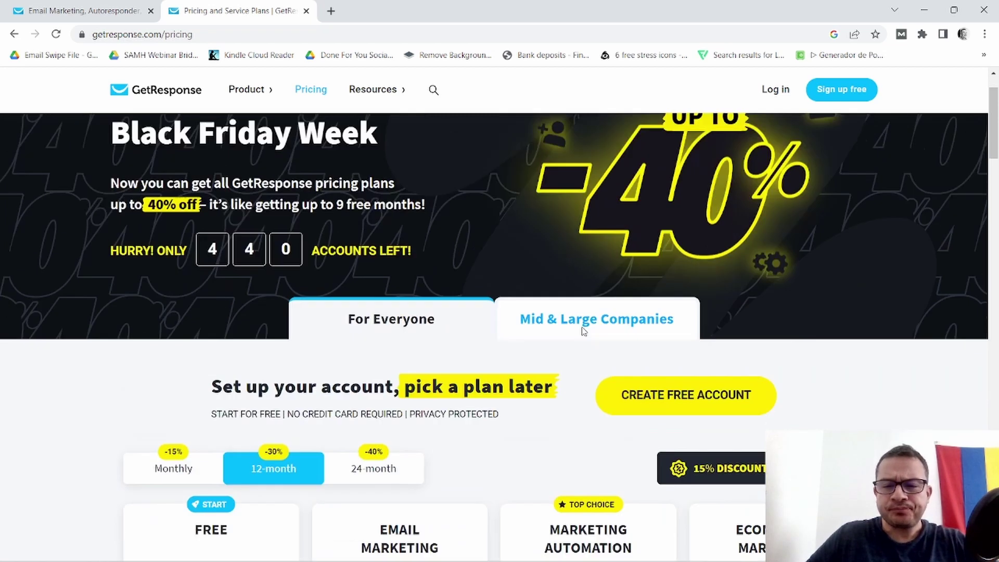
{"action": "scroll", "coordinate": [569, 417], "scroll_direction": "down", "scroll_amount": 3}
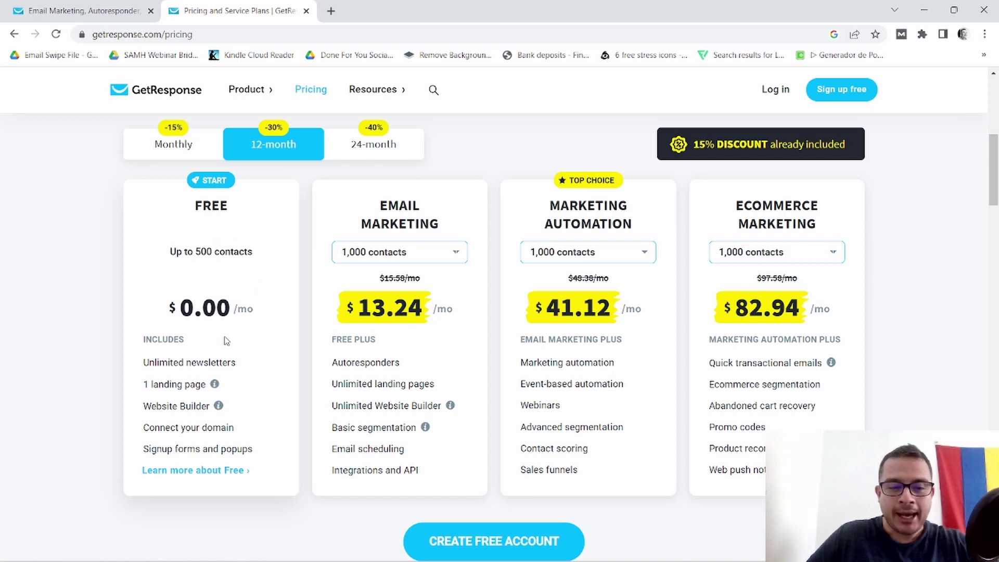
{"action": "scroll", "coordinate": [226, 338], "scroll_direction": "down", "scroll_amount": 1}
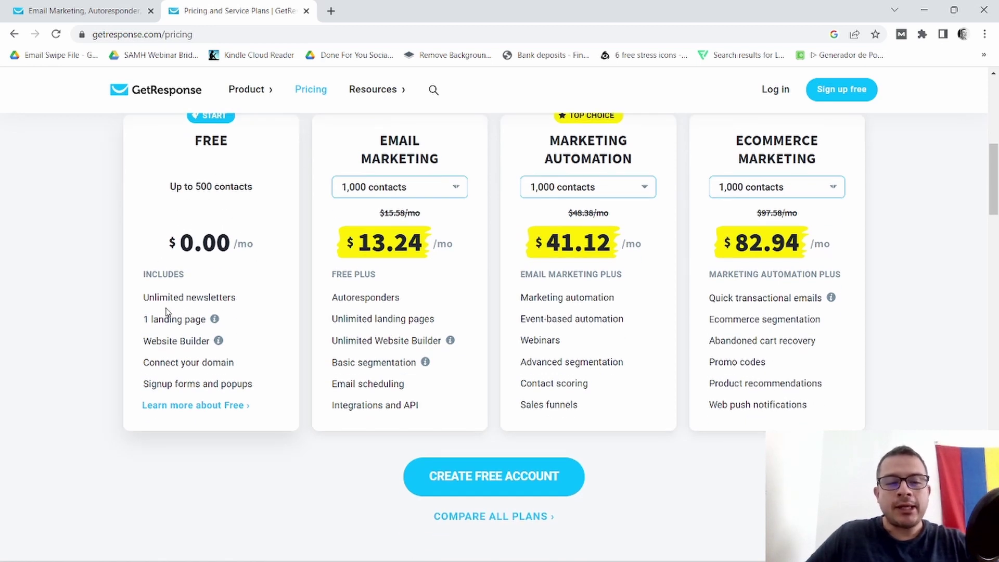
{"action": "scroll", "coordinate": [462, 329], "scroll_direction": "up", "scroll_amount": 5}
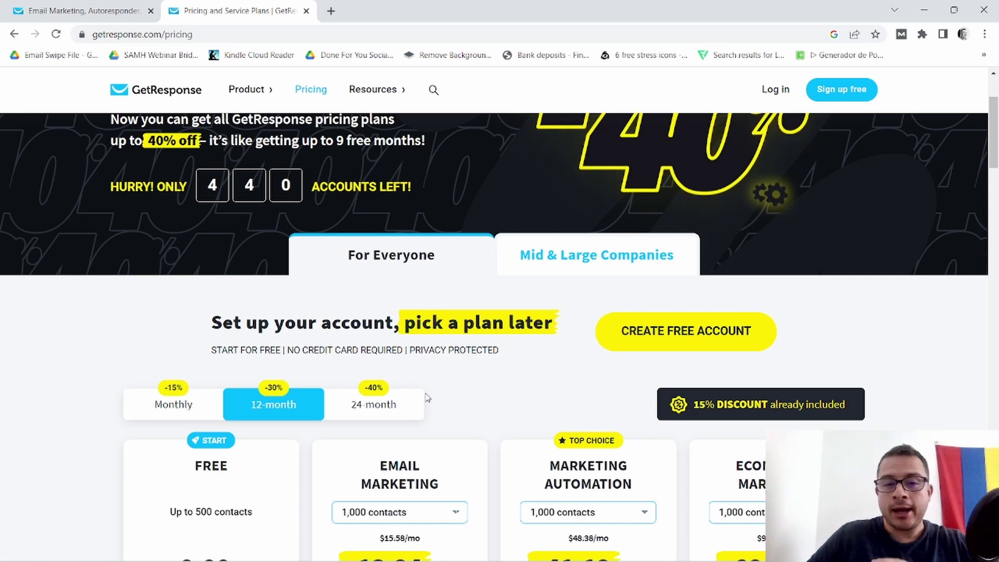
{"action": "scroll", "coordinate": [453, 404], "scroll_direction": "down", "scroll_amount": 5}
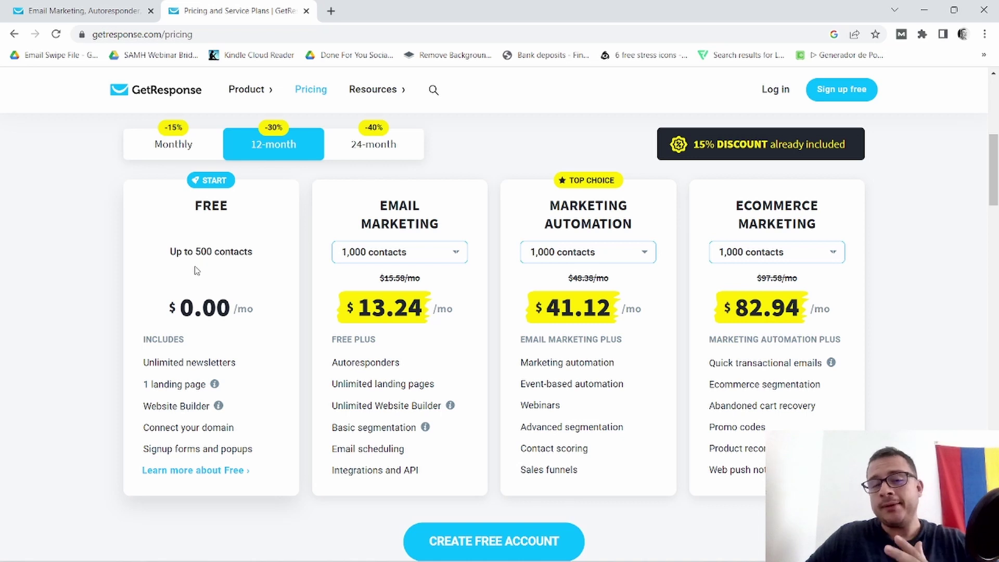
{"action": "scroll", "coordinate": [192, 286], "scroll_direction": "down", "scroll_amount": 3}
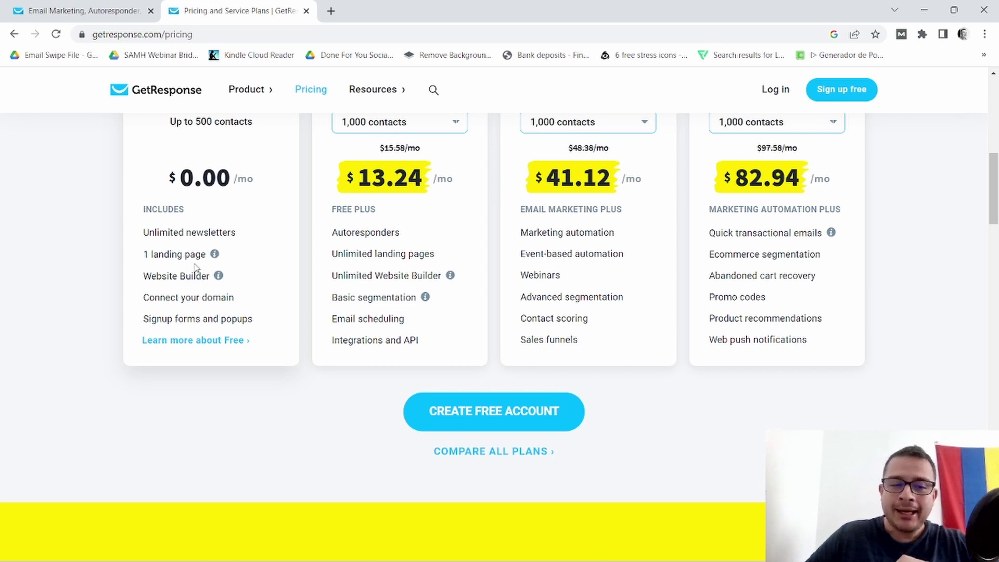
{"action": "mouse_move", "coordinate": [214, 259]}
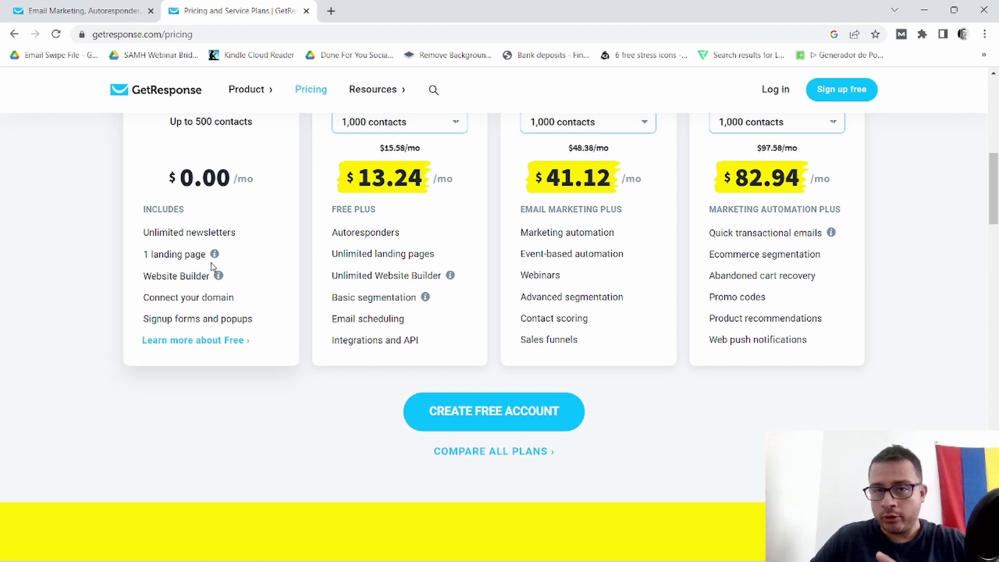
{"action": "mouse_move", "coordinate": [217, 280]}
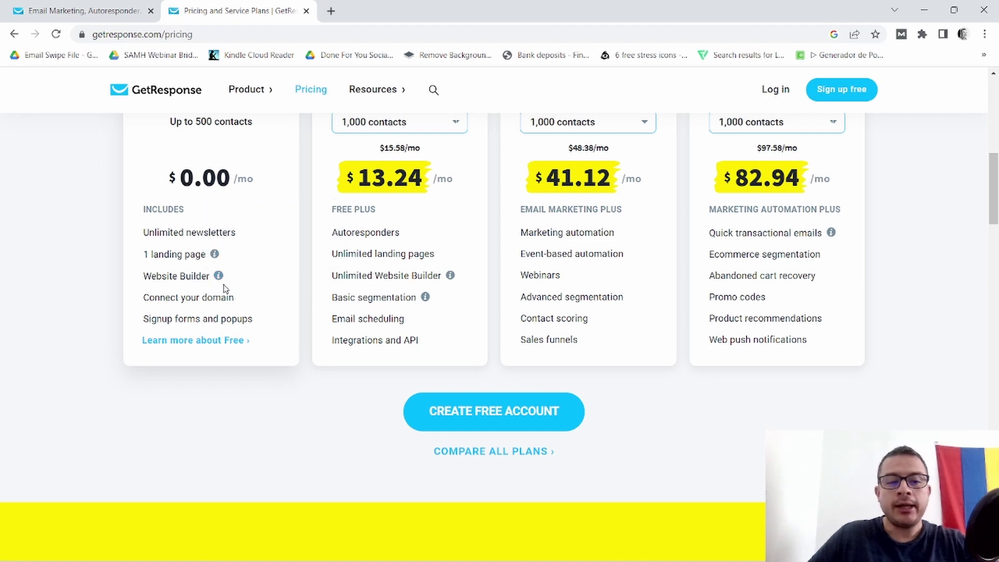
{"action": "scroll", "coordinate": [225, 388], "scroll_direction": "up", "scroll_amount": 1}
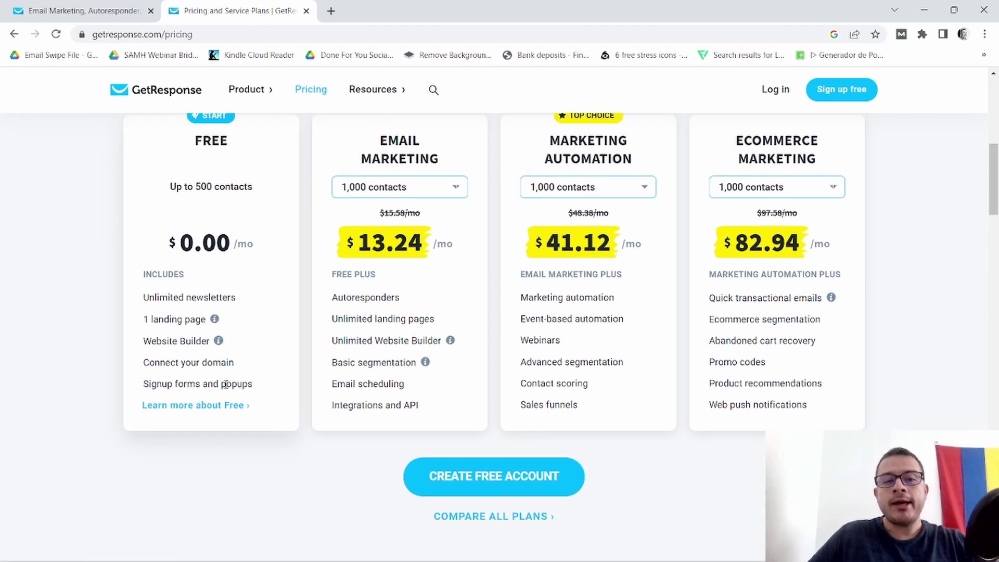
Show the plan prices for monthly billing and review the features of the Email Marketing plan
{"action": "scroll", "coordinate": [223, 390], "scroll_direction": "up", "scroll_amount": 1}
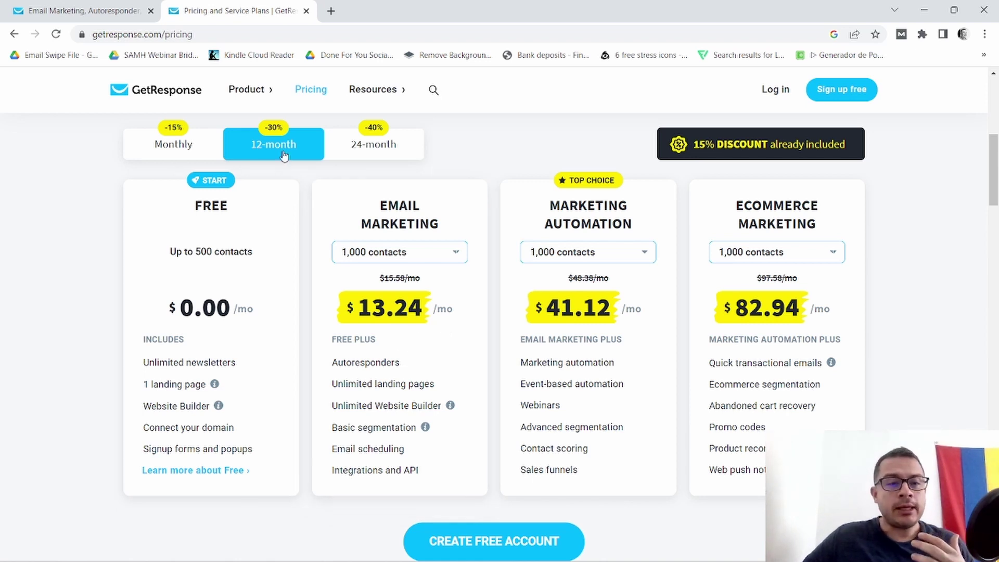
{"action": "left_click", "coordinate": [178, 150]}
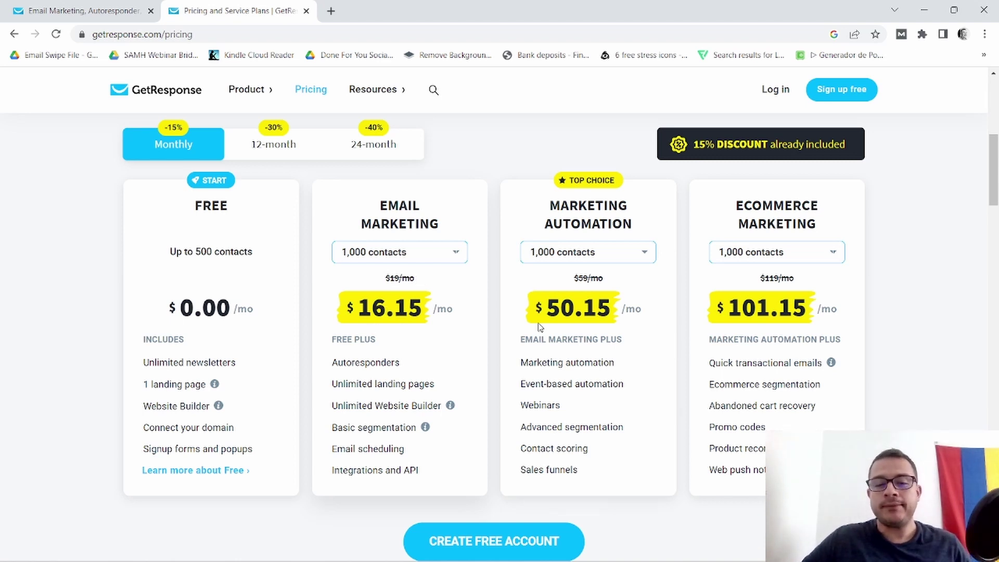
{"action": "scroll", "coordinate": [431, 343], "scroll_direction": "down", "scroll_amount": 1}
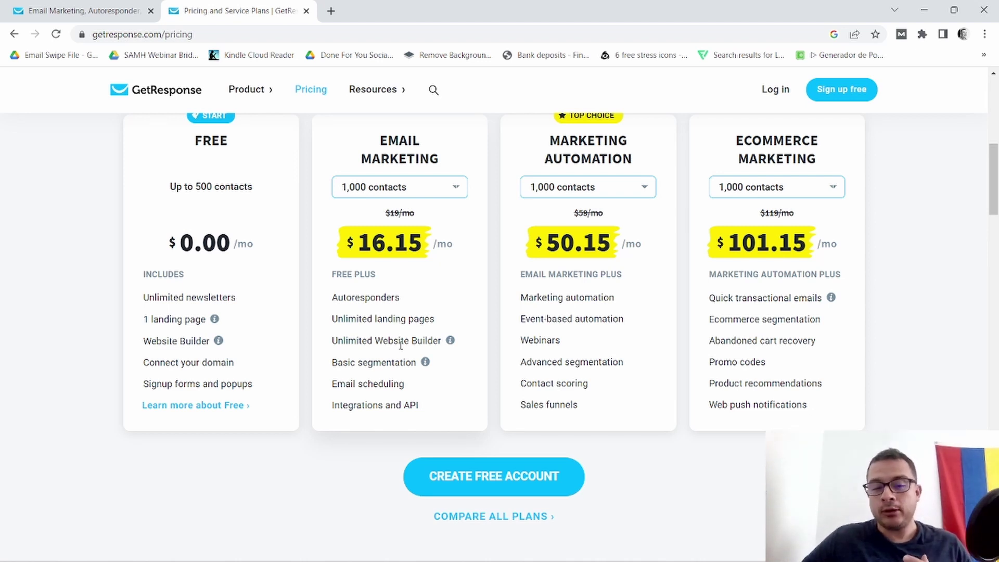
{"action": "mouse_move", "coordinate": [424, 363]}
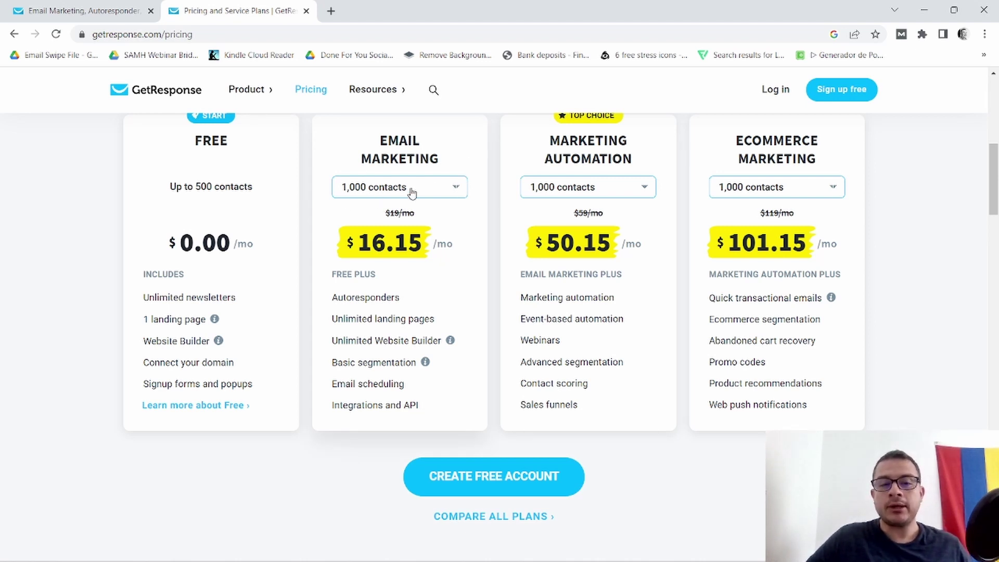
Set the Email Marketing plan to 2,500 contacts and check its monthly price
{"action": "left_click", "coordinate": [456, 189]}
{"action": "left_click", "coordinate": [372, 235]}
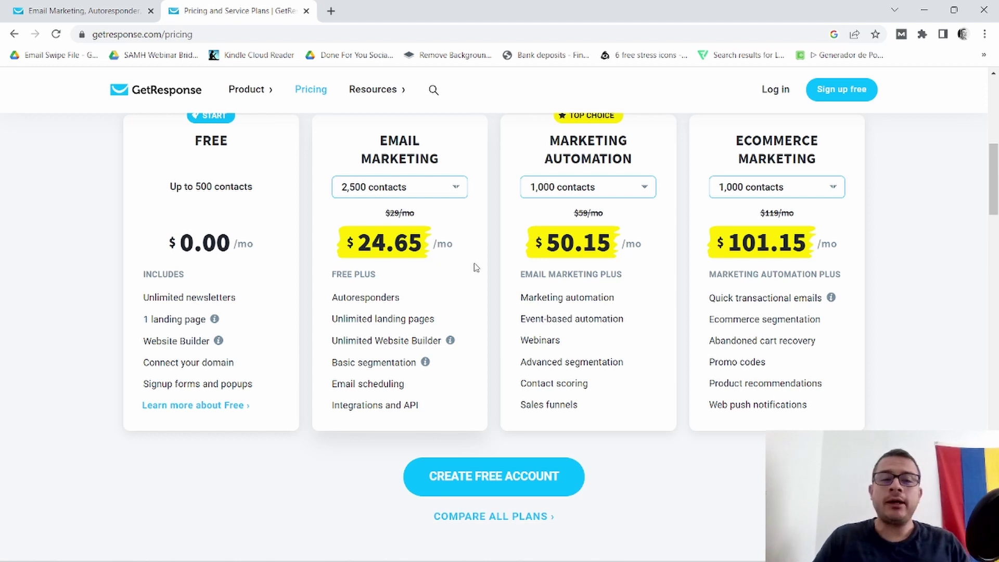
{"action": "scroll", "coordinate": [318, 335], "scroll_direction": "up", "scroll_amount": 1}
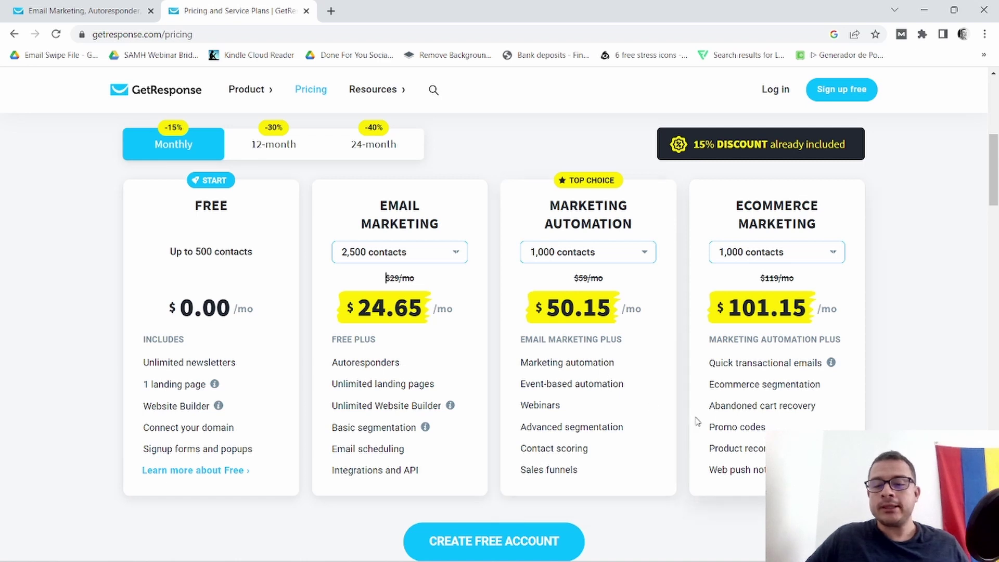
{"action": "scroll", "coordinate": [675, 453], "scroll_direction": "up", "scroll_amount": 8}
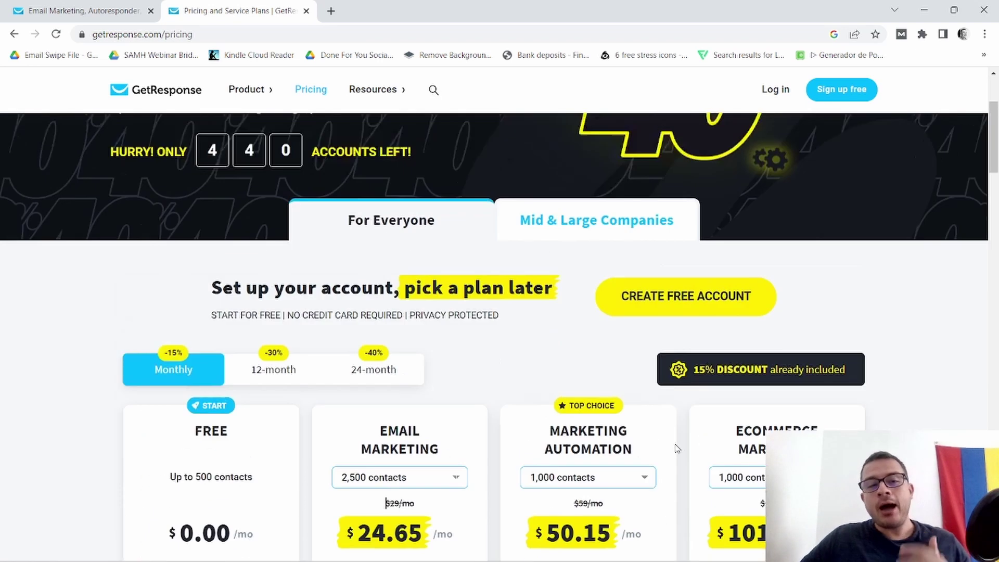
Go to the account dashboard and look over its quick actions, contact, autoresponder and affiliate widgets
{"action": "left_click", "coordinate": [84, 10]}
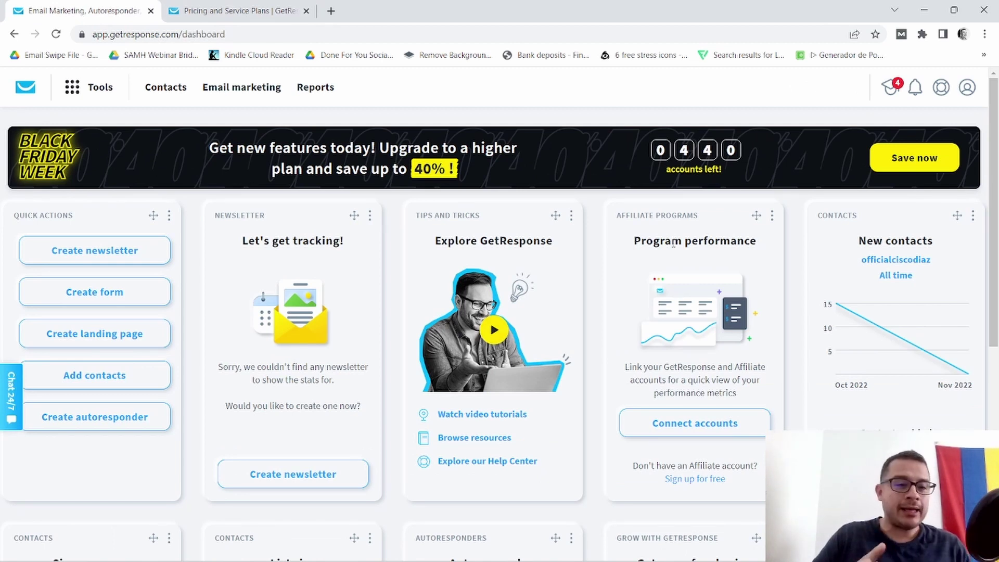
{"action": "scroll", "coordinate": [650, 254], "scroll_direction": "down", "scroll_amount": 4}
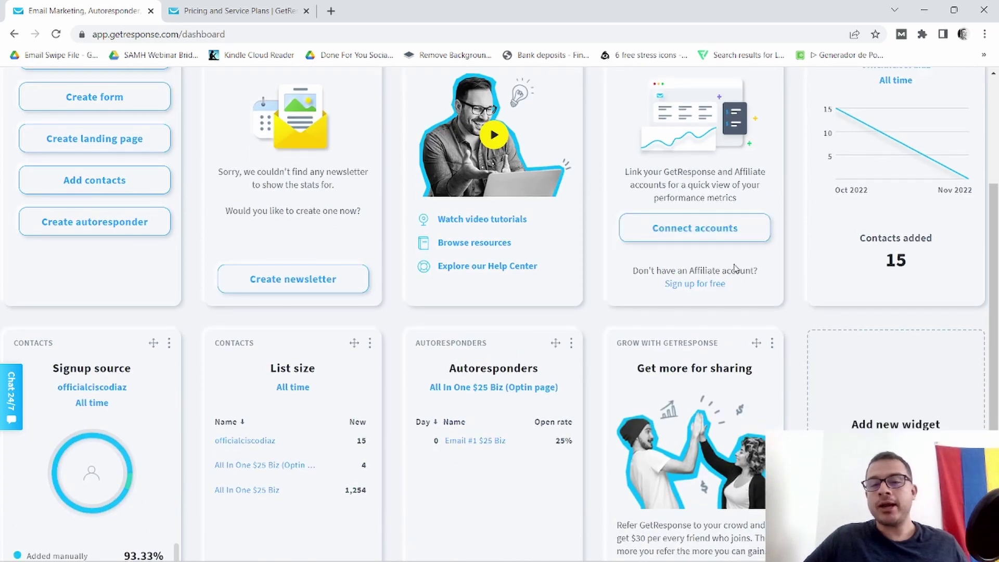
{"action": "scroll", "coordinate": [736, 265], "scroll_direction": "up", "scroll_amount": 1}
{"action": "scroll", "coordinate": [743, 274], "scroll_direction": "down", "scroll_amount": 4}
{"action": "scroll", "coordinate": [743, 274], "scroll_direction": "down", "scroll_amount": 1}
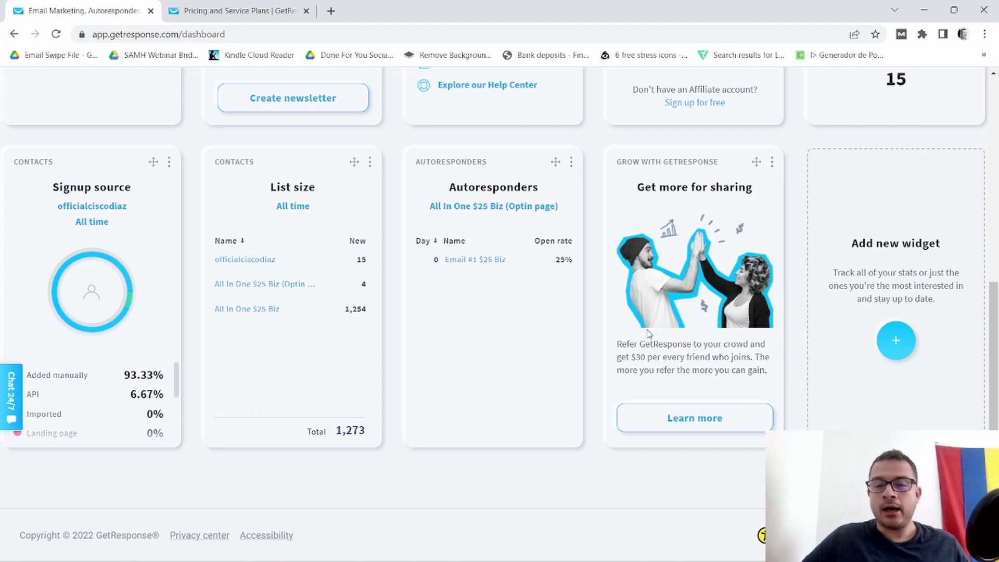
{"action": "scroll", "coordinate": [649, 334], "scroll_direction": "up", "scroll_amount": 1}
{"action": "scroll", "coordinate": [648, 334], "scroll_direction": "up", "scroll_amount": 5}
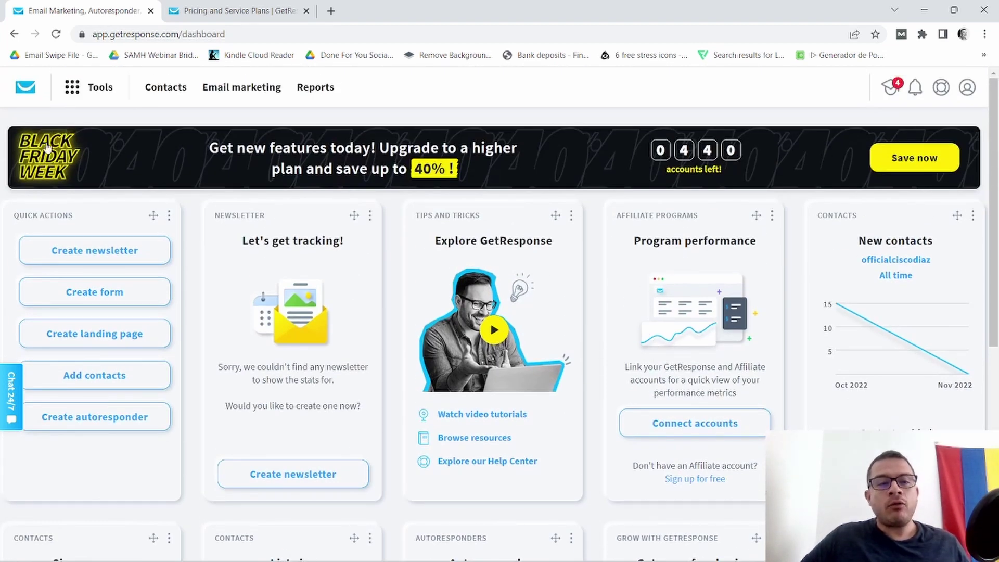
Open the contact lists, view the Create list dialog and close it without creating a list
{"action": "left_click", "coordinate": [165, 88]}
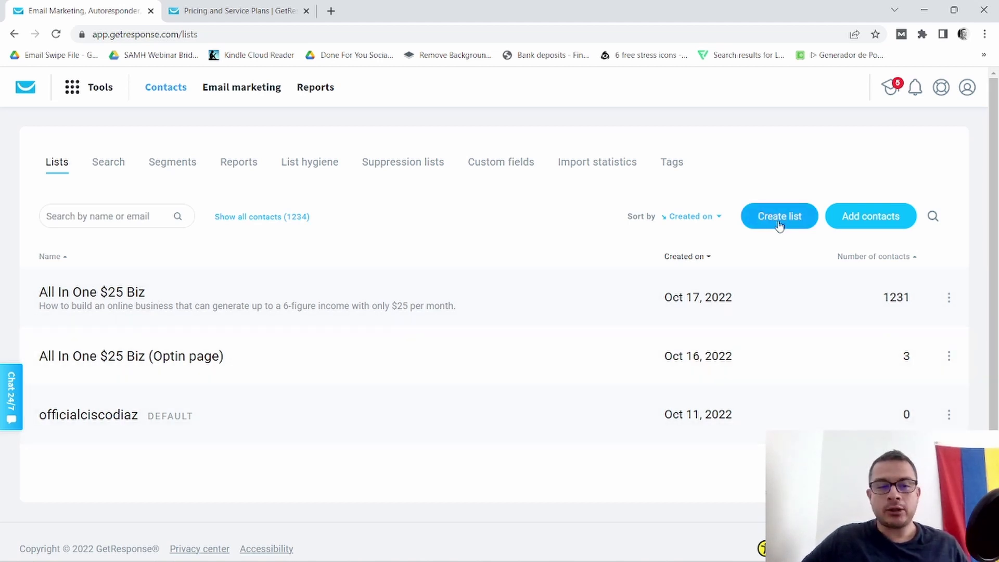
{"action": "left_click", "coordinate": [787, 217]}
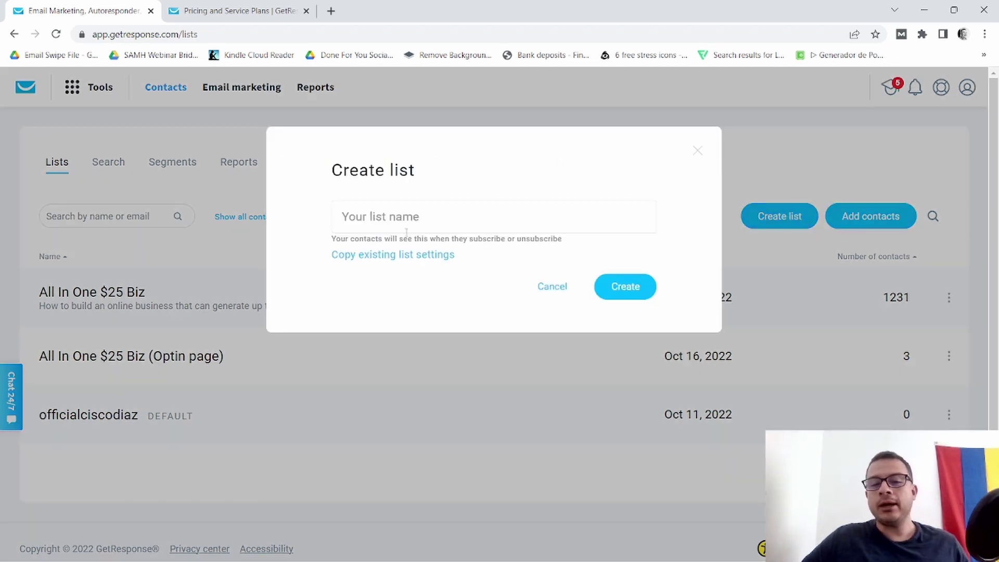
{"action": "left_click", "coordinate": [821, 330]}
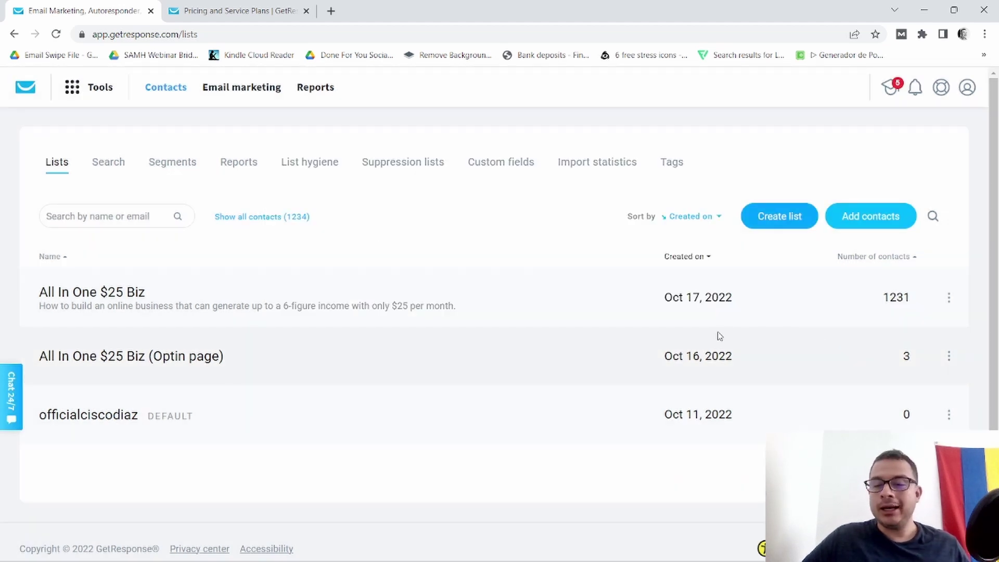
Open the autoresponders of the All In One $25 Biz list and display them in the day-by-day grid view
{"action": "left_click", "coordinate": [950, 299]}
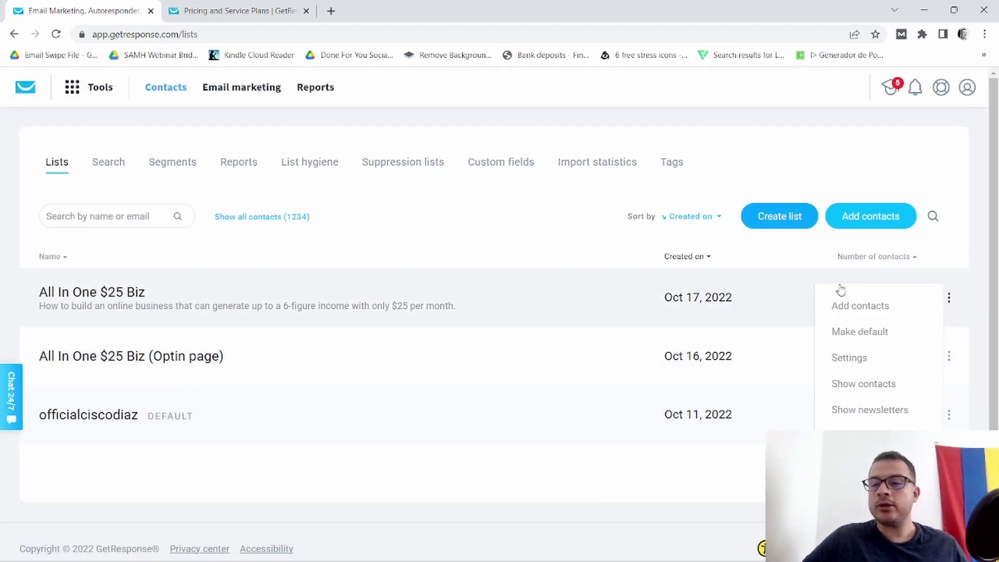
{"action": "left_click", "coordinate": [949, 300]}
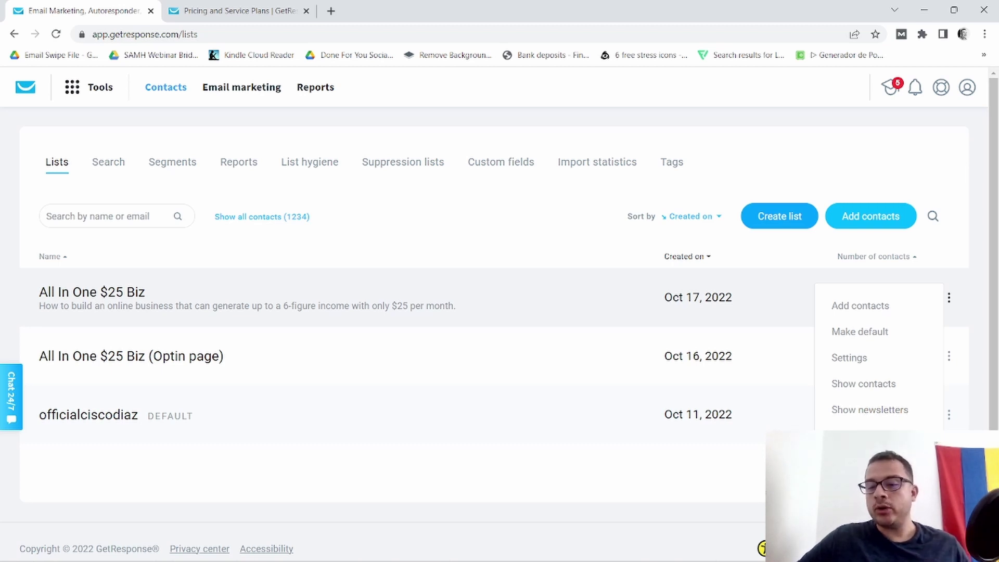
{"action": "left_click", "coordinate": [869, 435]}
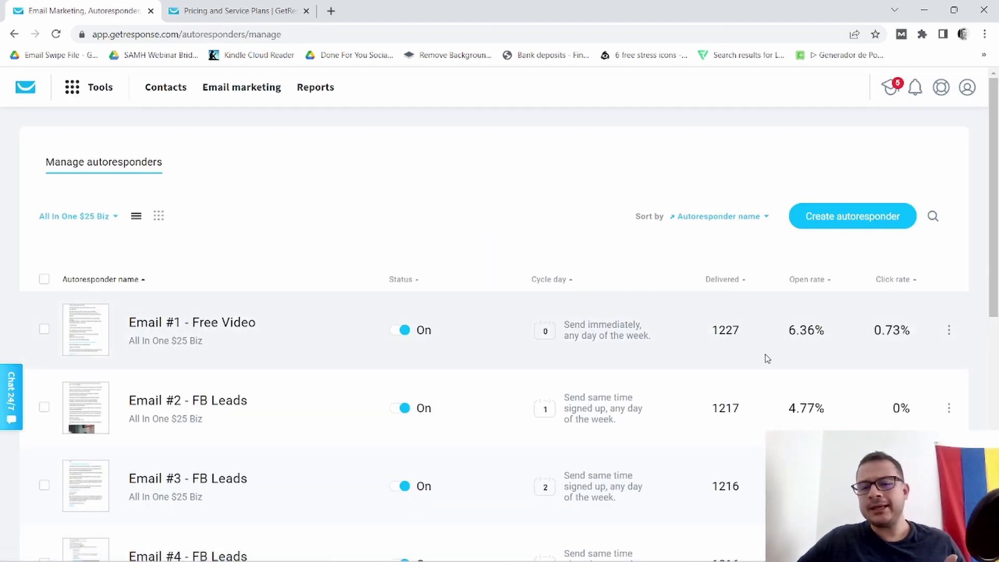
{"action": "scroll", "coordinate": [728, 332], "scroll_direction": "down", "scroll_amount": 1}
{"action": "scroll", "coordinate": [724, 326], "scroll_direction": "up", "scroll_amount": 1}
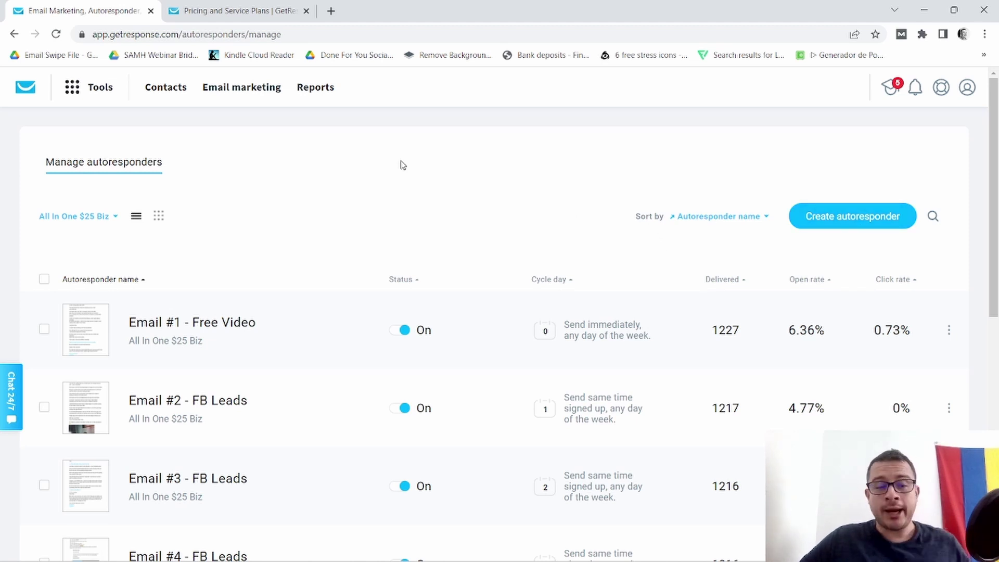
{"action": "left_click", "coordinate": [159, 217]}
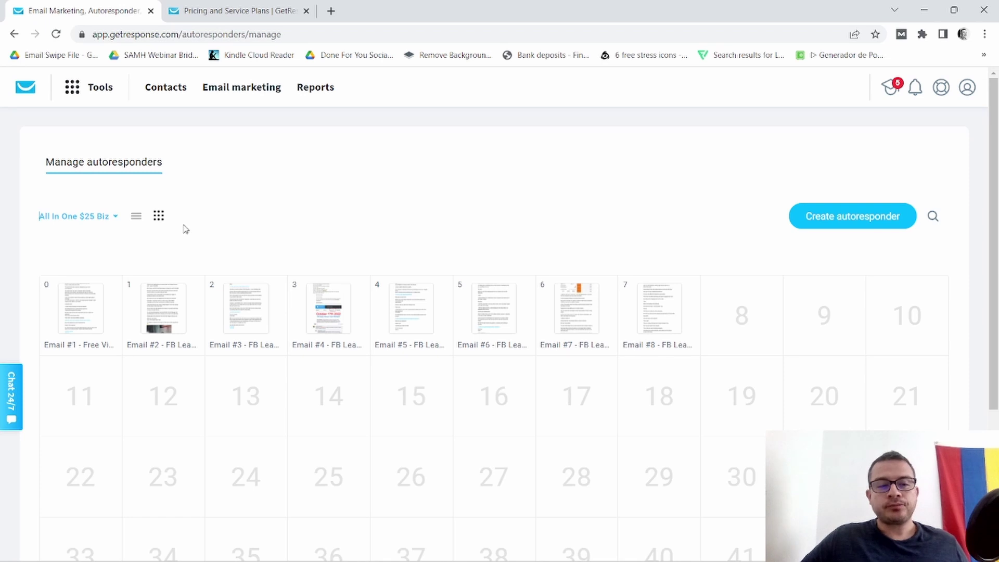
{"action": "mouse_move", "coordinate": [70, 307]}
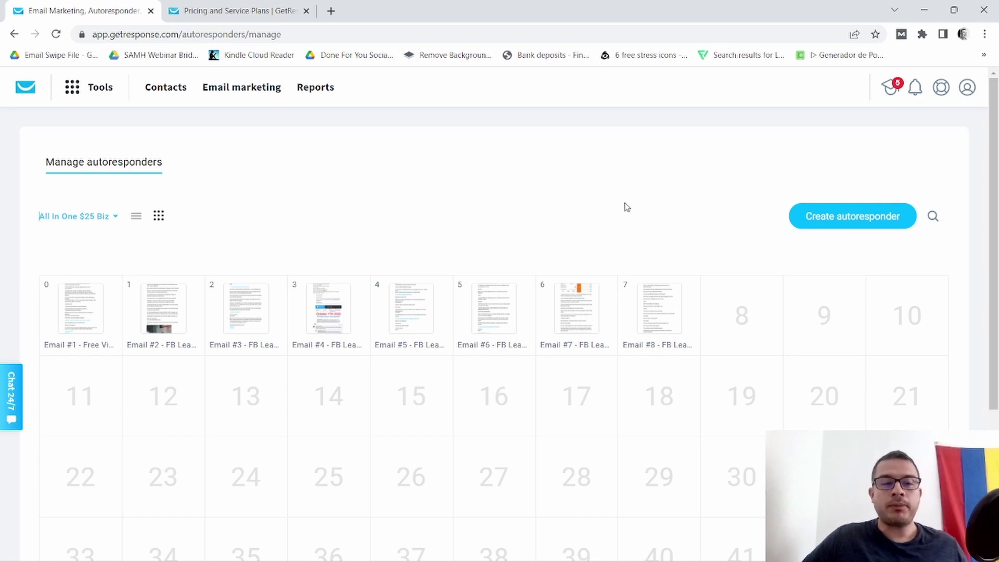
Return to the contact lists, open the newsletters of the All In One $25 Biz list and look through them
{"action": "left_click", "coordinate": [174, 95]}
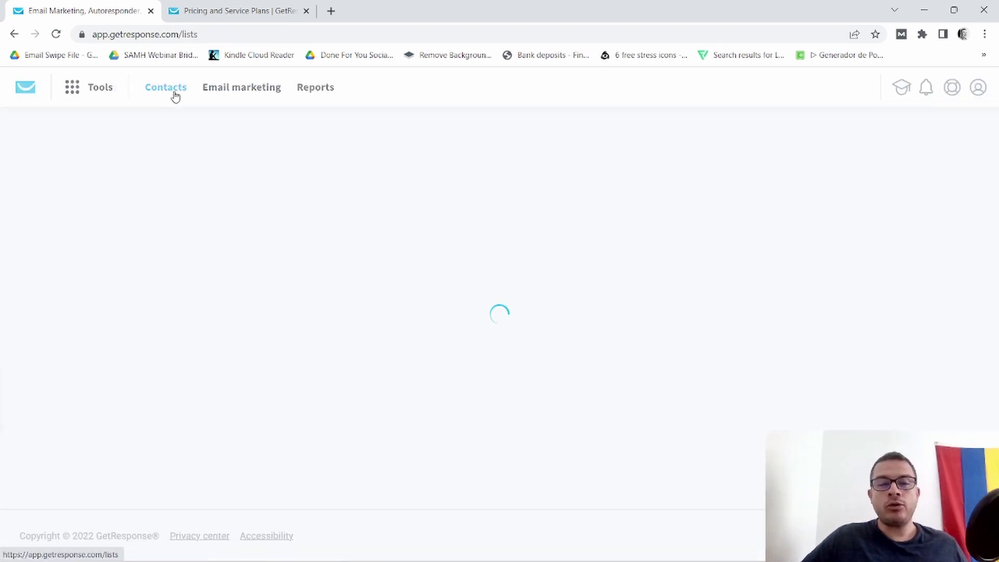
{"action": "left_click", "coordinate": [948, 298]}
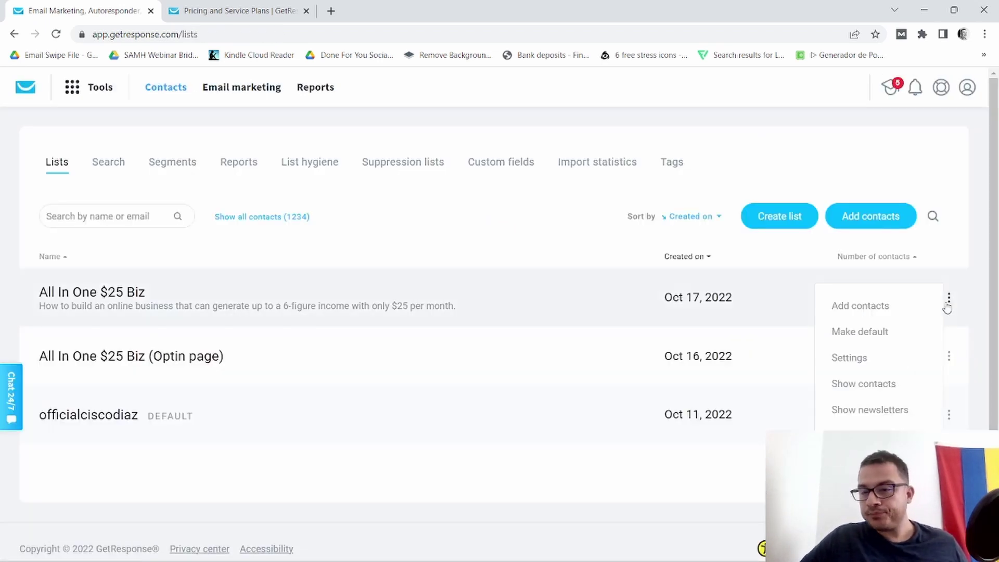
{"action": "left_click", "coordinate": [863, 412]}
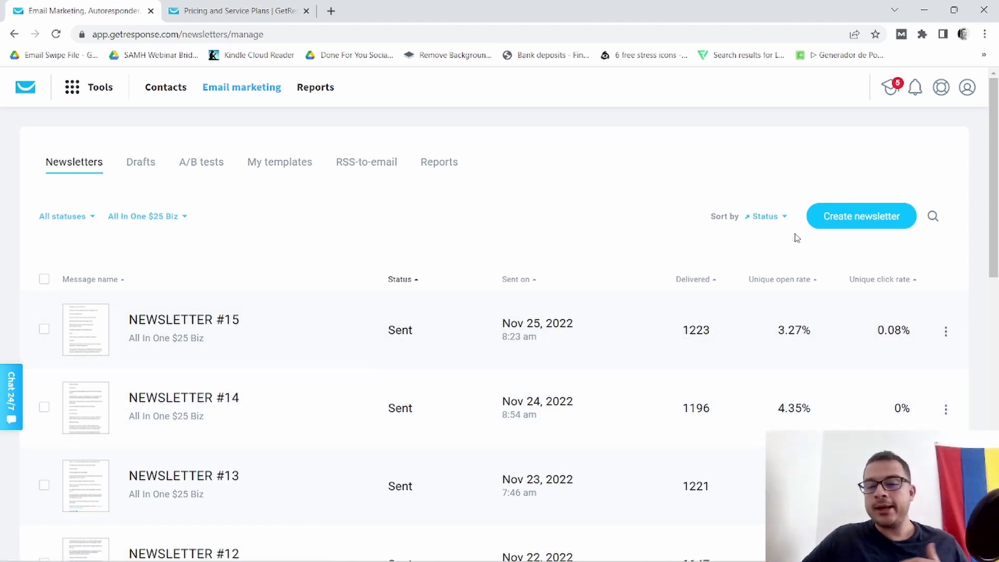
{"action": "scroll", "coordinate": [639, 254], "scroll_direction": "down", "scroll_amount": 5}
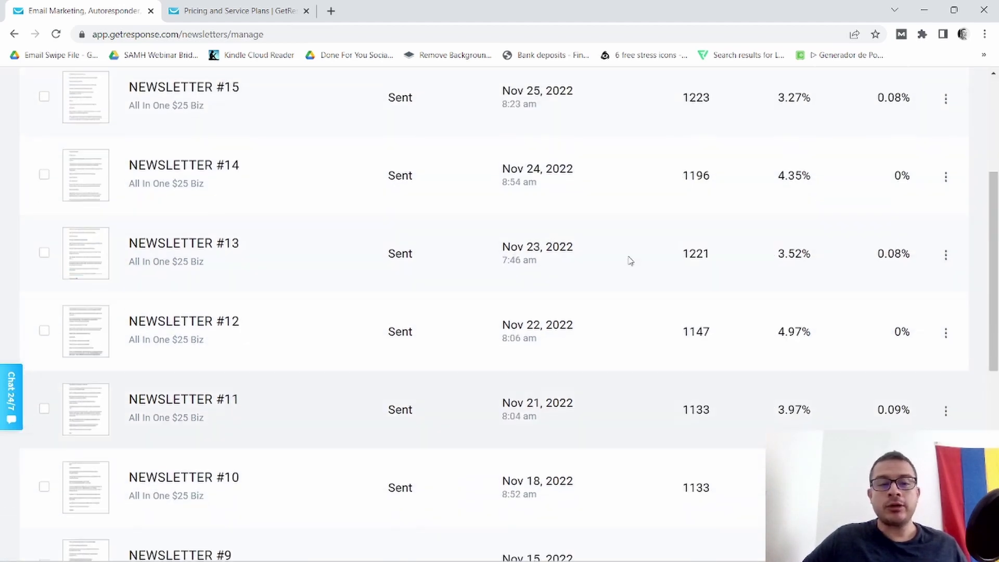
Create a newsletter and view the available "From" email addresses in its message settings
{"action": "scroll", "coordinate": [629, 259], "scroll_direction": "up", "scroll_amount": 5}
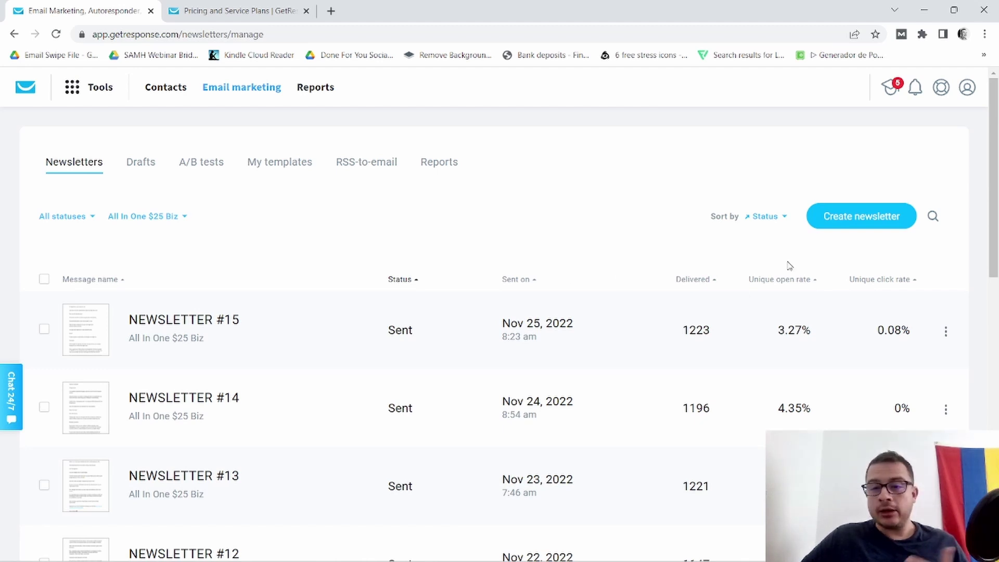
{"action": "left_click", "coordinate": [854, 219]}
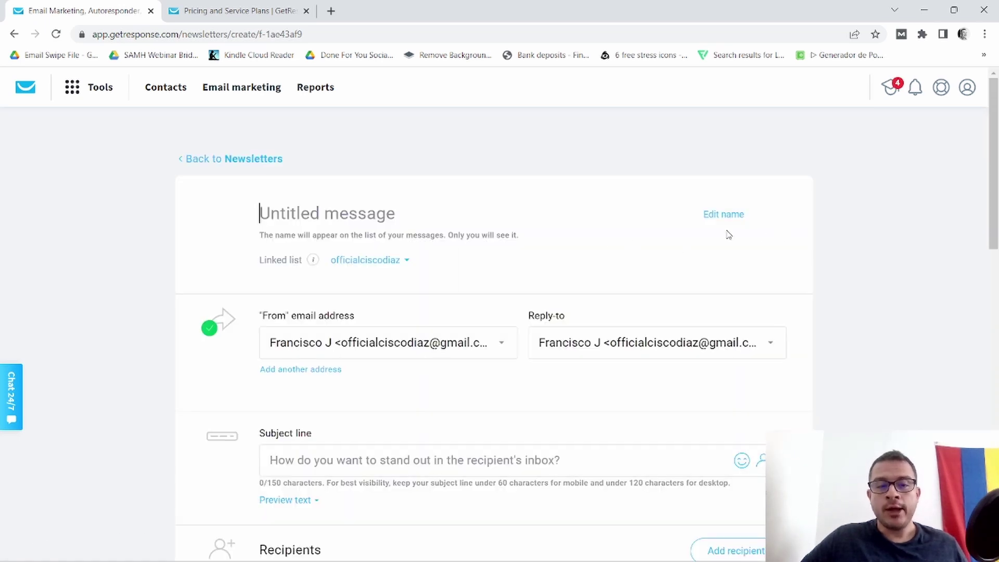
{"action": "scroll", "coordinate": [385, 207], "scroll_direction": "down", "scroll_amount": 1}
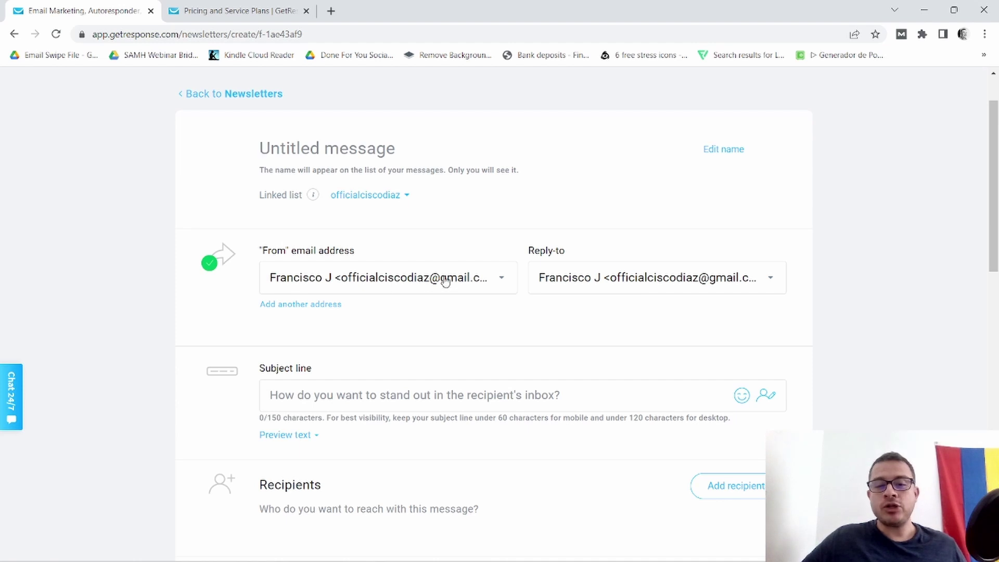
{"action": "left_click", "coordinate": [507, 279]}
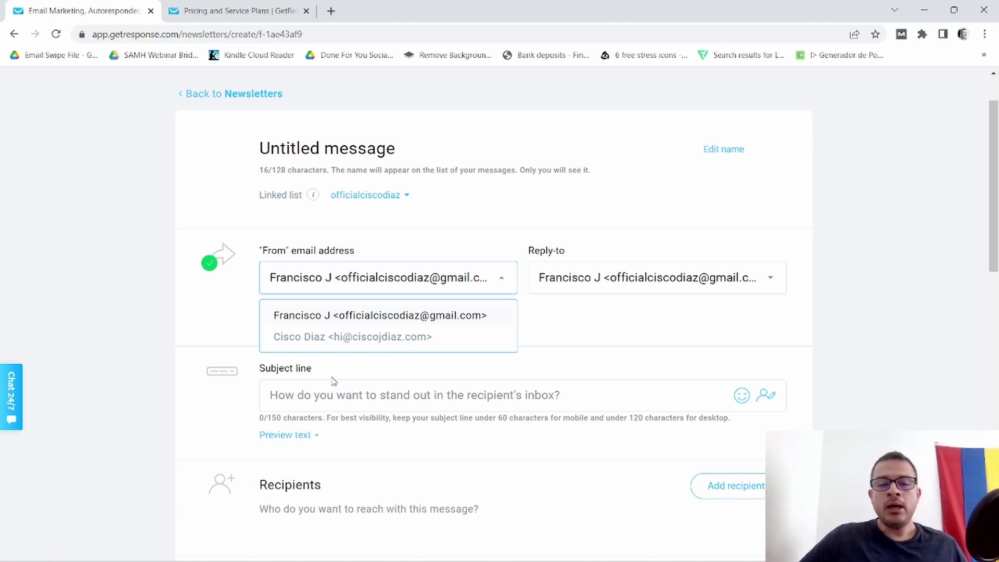
{"action": "scroll", "coordinate": [248, 312], "scroll_direction": "down", "scroll_amount": 1}
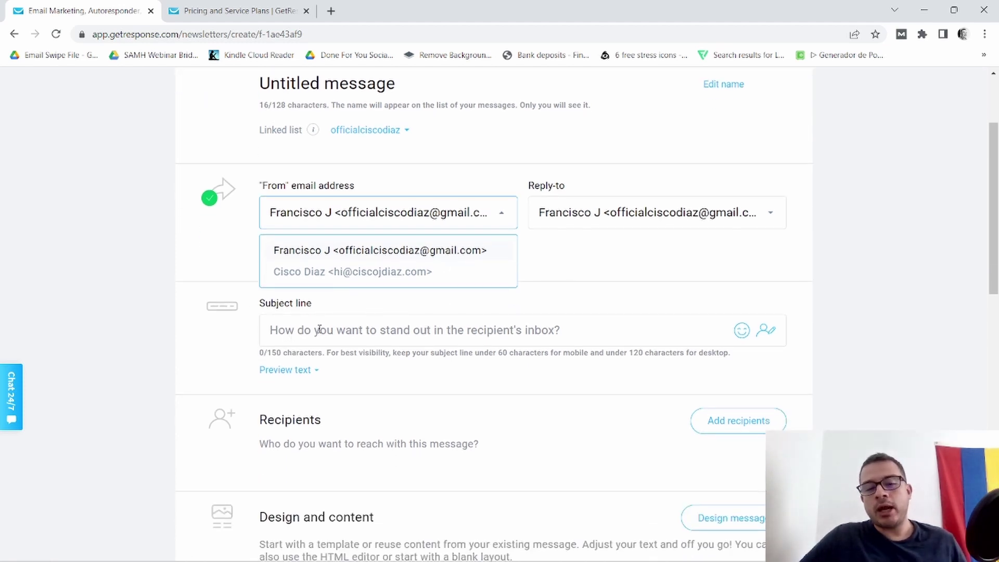
{"action": "scroll", "coordinate": [328, 322], "scroll_direction": "down", "scroll_amount": 2}
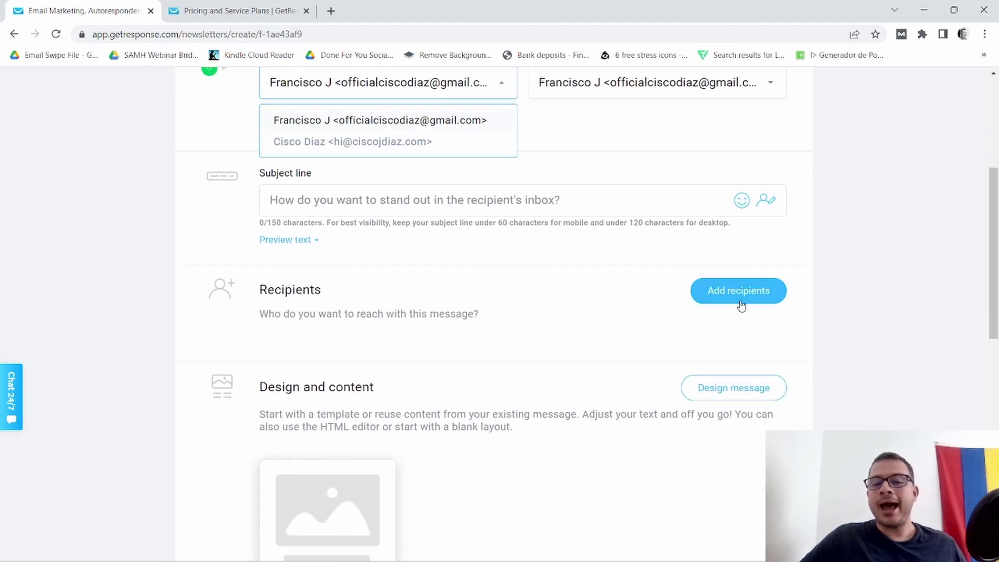
Open the newsletter's recipient selection, look over the available contact lists and cancel without adding any
{"action": "left_click", "coordinate": [745, 304]}
{"action": "scroll", "coordinate": [832, 271], "scroll_direction": "down", "scroll_amount": 5}
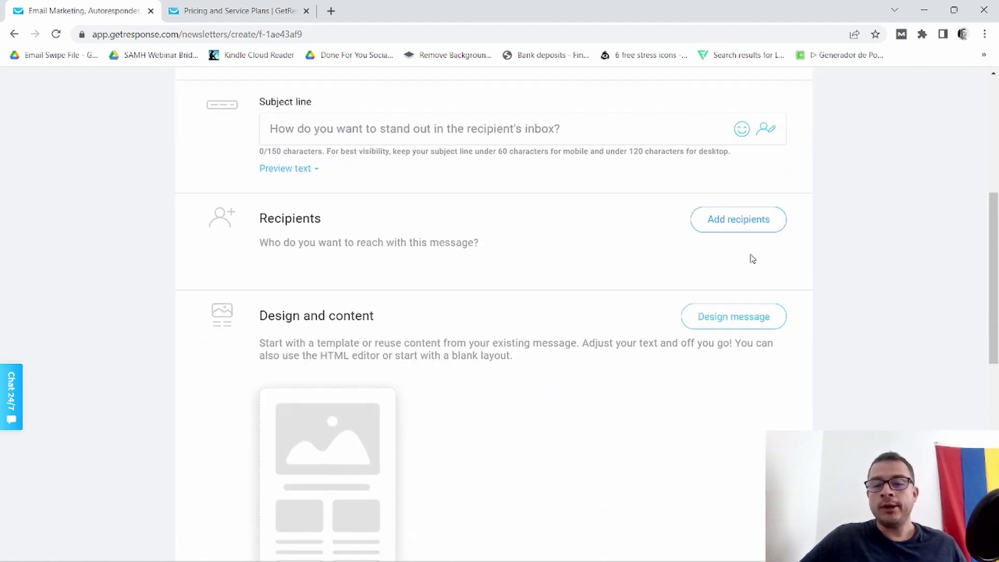
{"action": "left_click", "coordinate": [733, 216]}
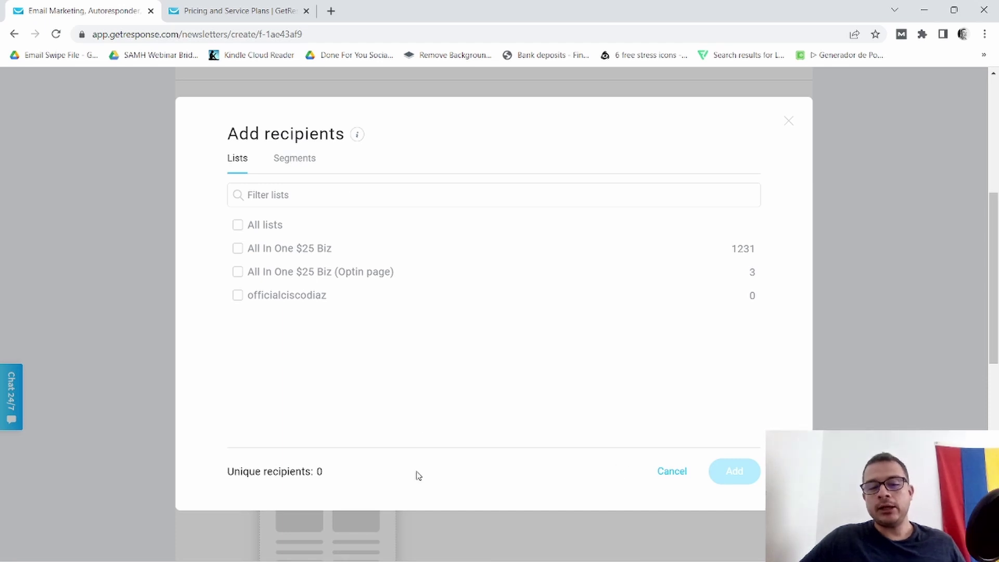
{"action": "left_click", "coordinate": [671, 476]}
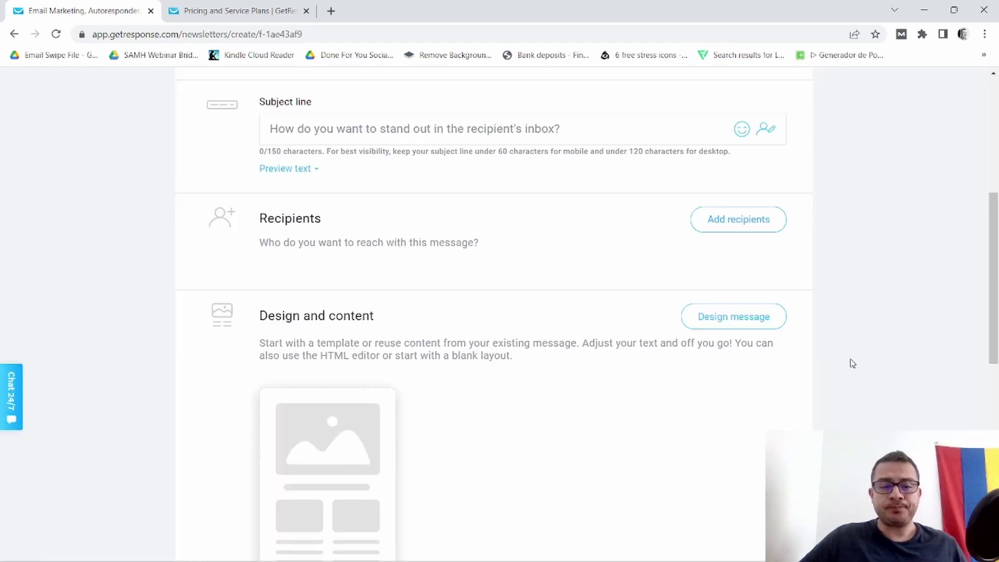
Go to the newsletter's design and content options and browse the predesigned templates
{"action": "scroll", "coordinate": [852, 363], "scroll_direction": "down", "scroll_amount": 4}
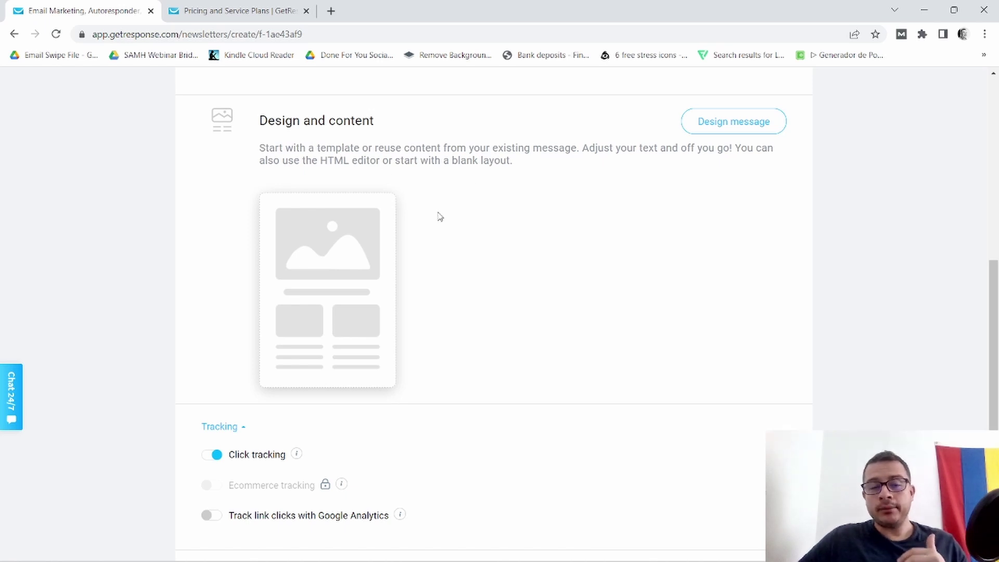
{"action": "left_click", "coordinate": [743, 122]}
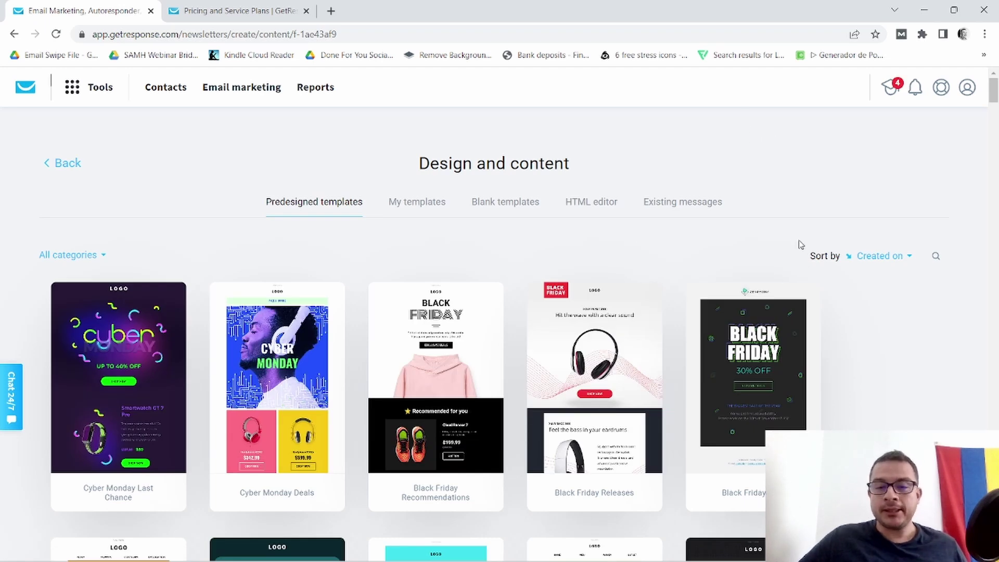
{"action": "scroll", "coordinate": [800, 244], "scroll_direction": "down", "scroll_amount": 4}
{"action": "scroll", "coordinate": [666, 418], "scroll_direction": "down", "scroll_amount": 2}
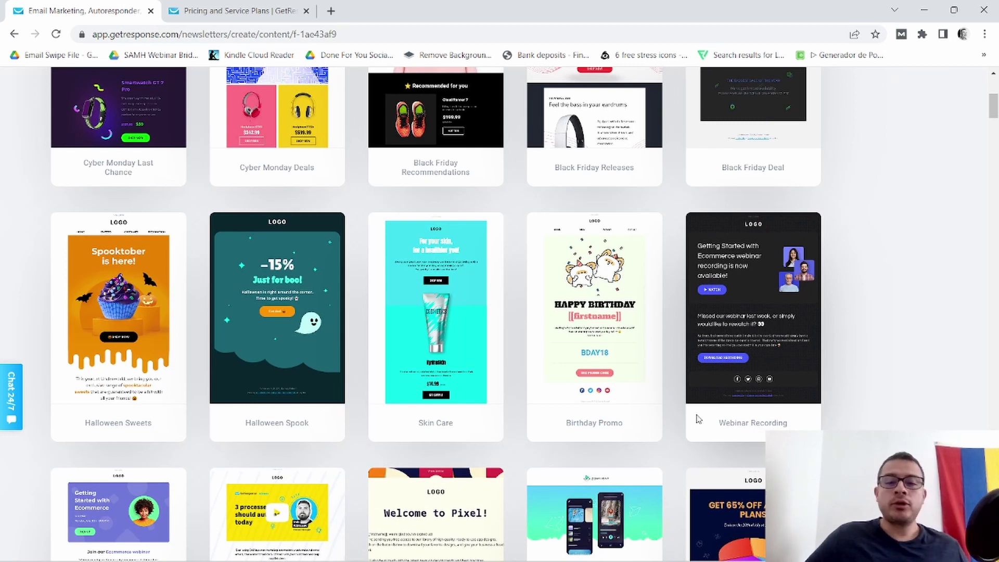
{"action": "right_click", "coordinate": [696, 418]}
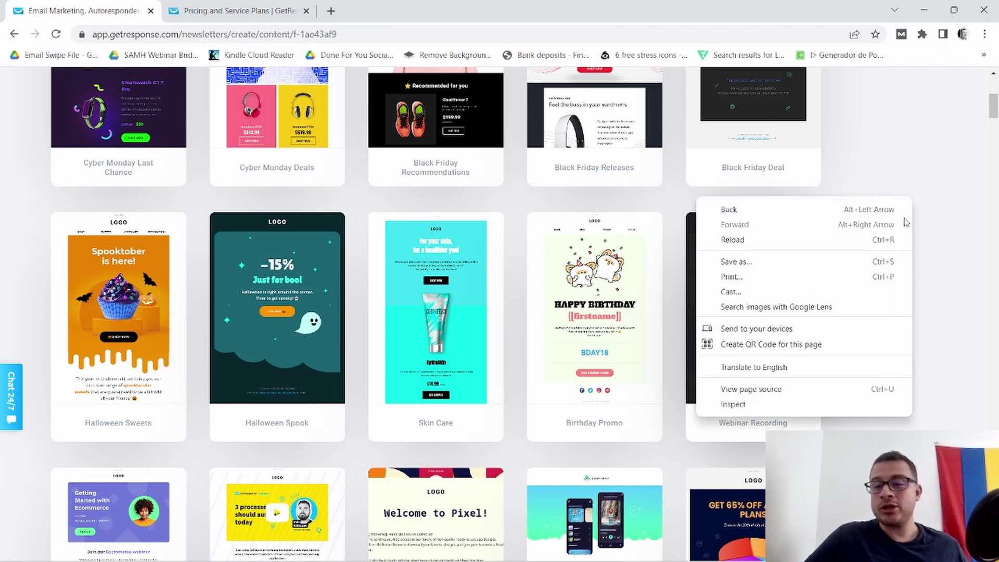
{"action": "left_click", "coordinate": [937, 207]}
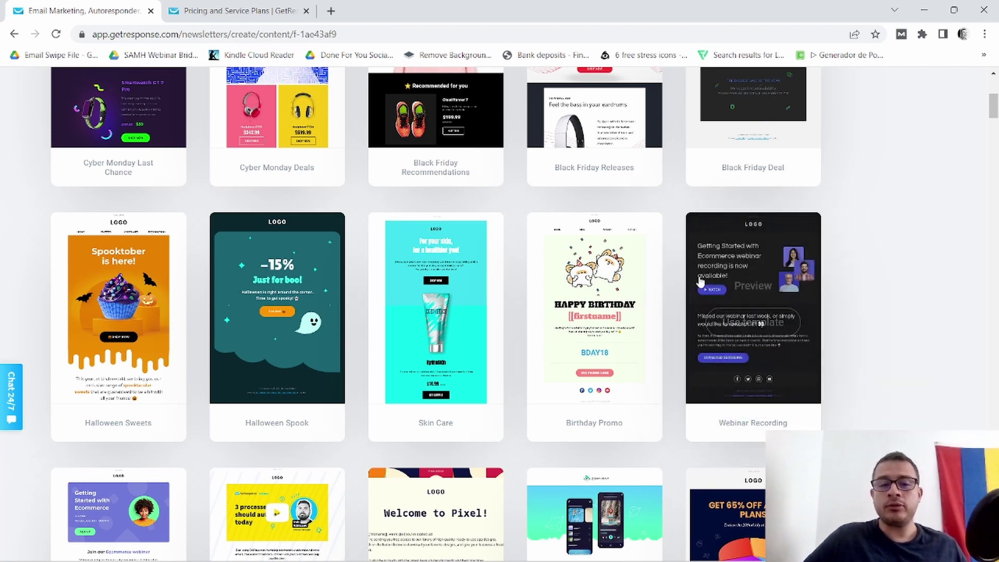
{"action": "scroll", "coordinate": [557, 303], "scroll_direction": "down", "scroll_amount": 3}
{"action": "scroll", "coordinate": [582, 302], "scroll_direction": "down", "scroll_amount": 9}
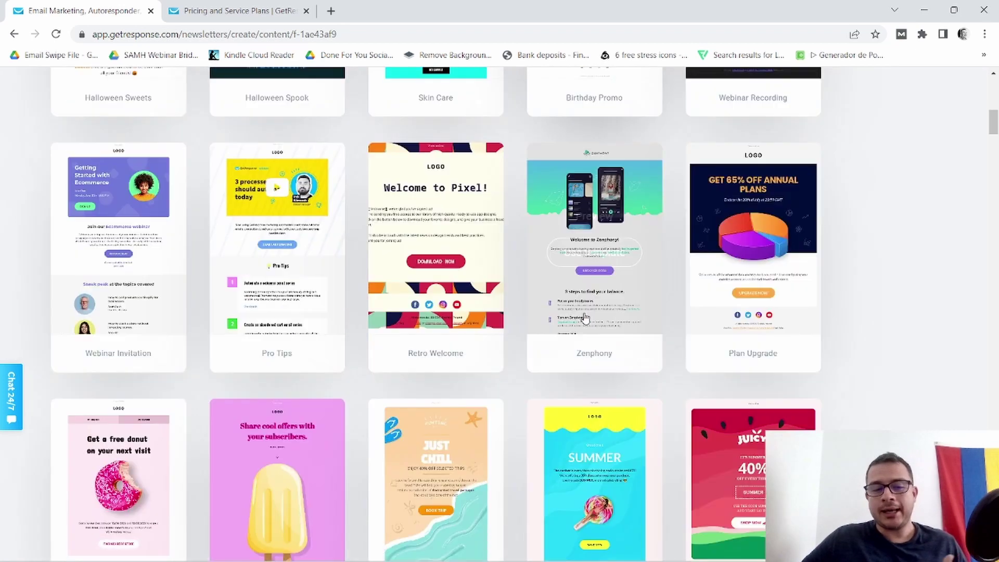
{"action": "scroll", "coordinate": [615, 330], "scroll_direction": "up", "scroll_amount": 13}
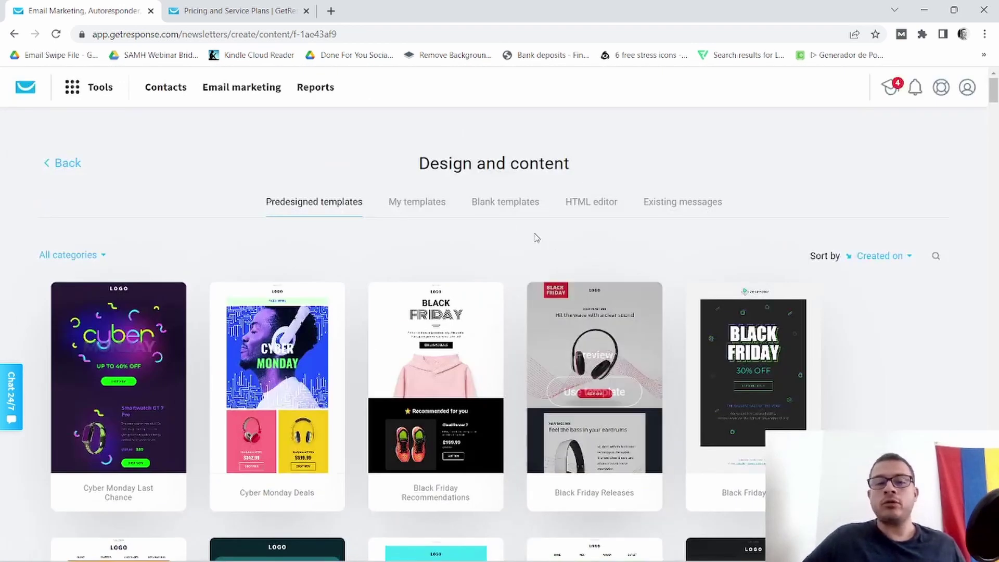
Start the message design from the empty Blank template
{"action": "left_click", "coordinate": [518, 203]}
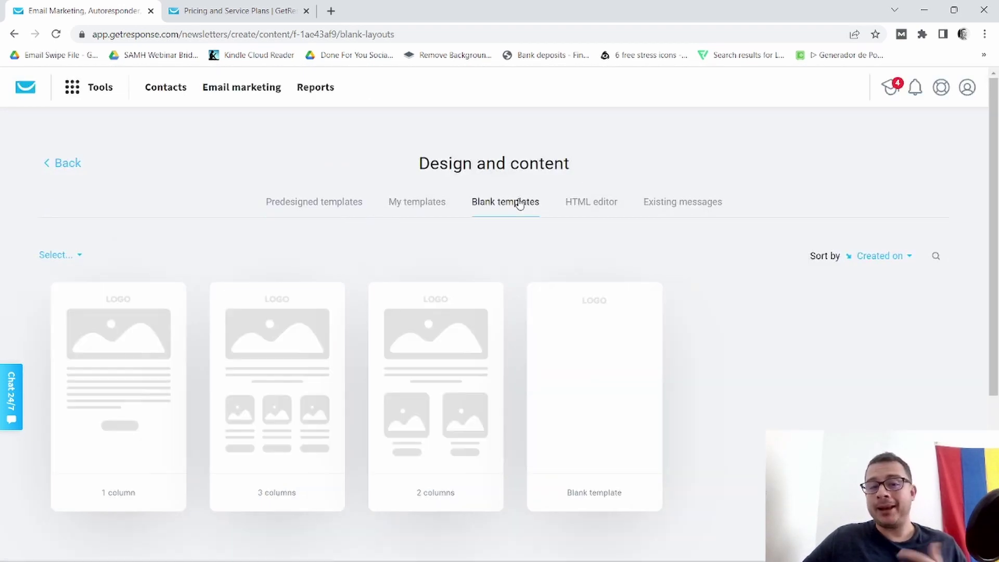
{"action": "mouse_move", "coordinate": [575, 414]}
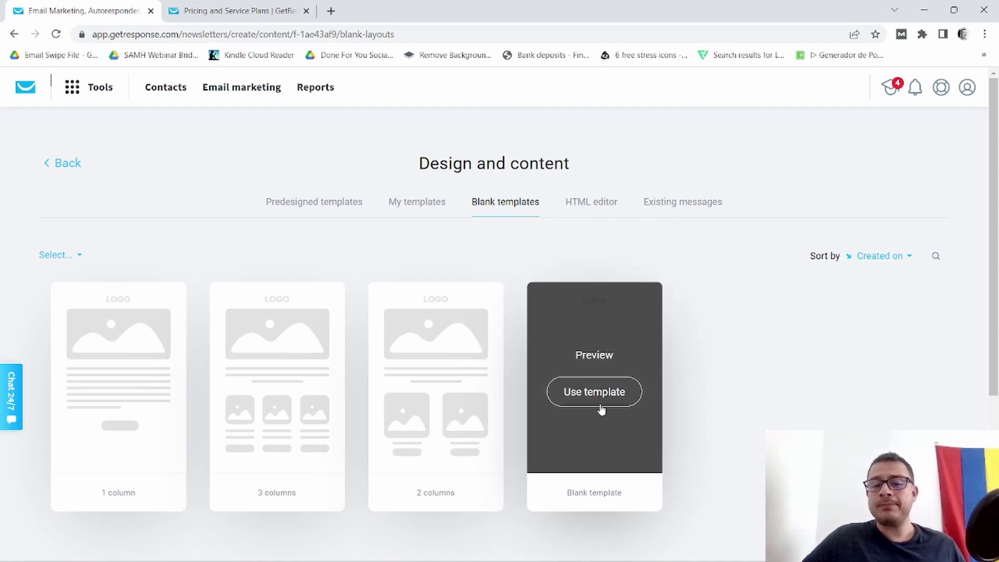
{"action": "left_click", "coordinate": [593, 395]}
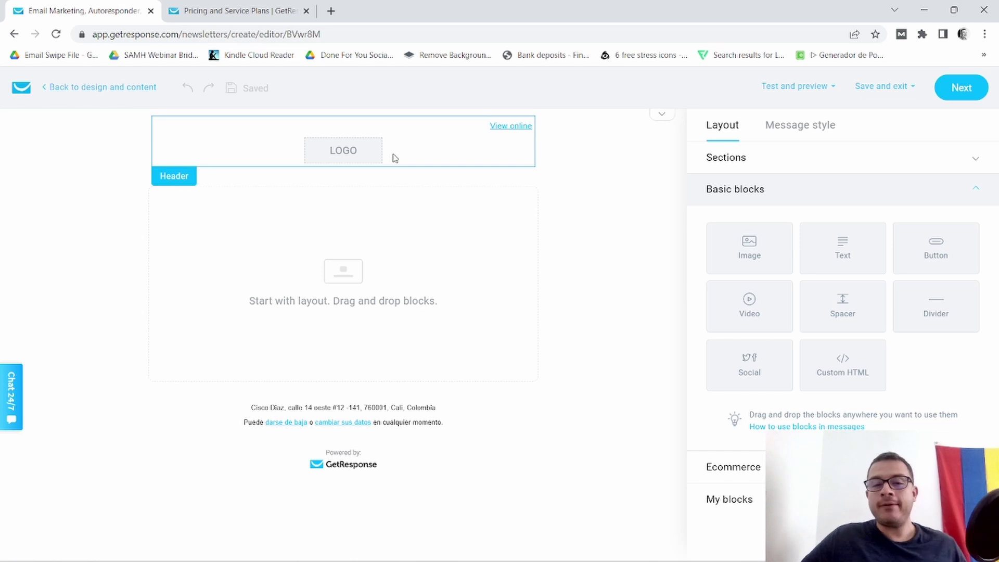
Hide the header's "View online" link and logo, and place a Text block in the message body
{"action": "left_click", "coordinate": [362, 147]}
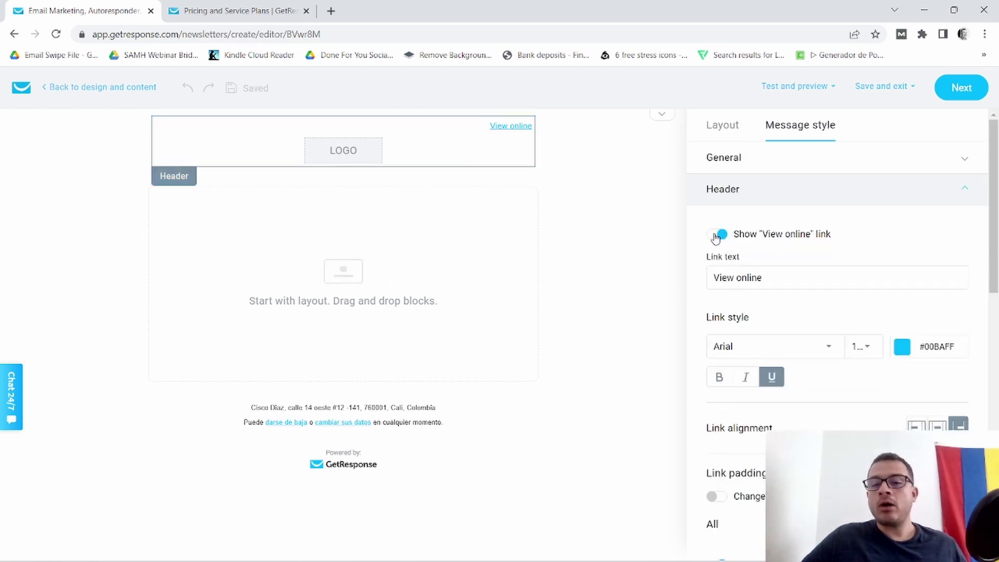
{"action": "left_click", "coordinate": [718, 235]}
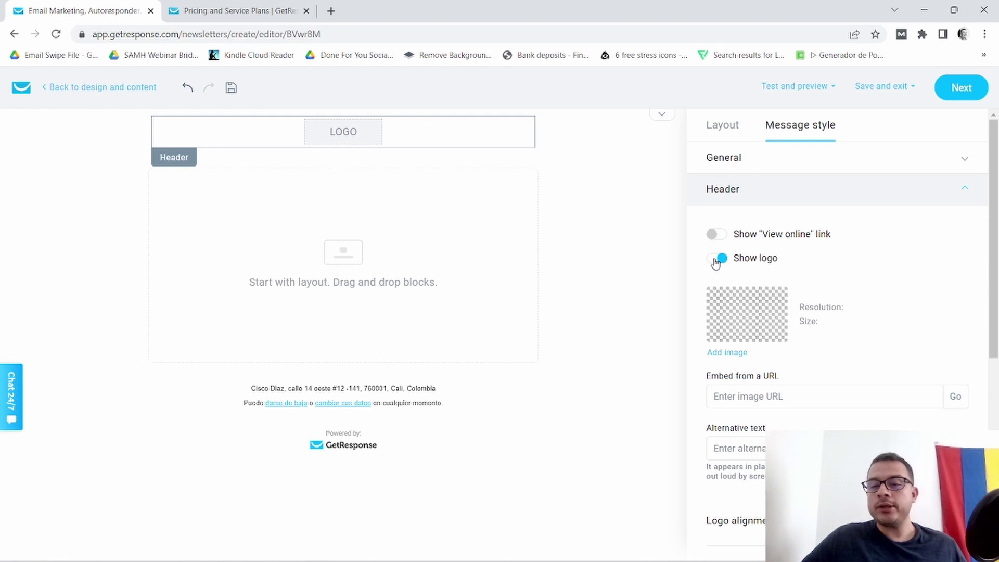
{"action": "left_click", "coordinate": [716, 258]}
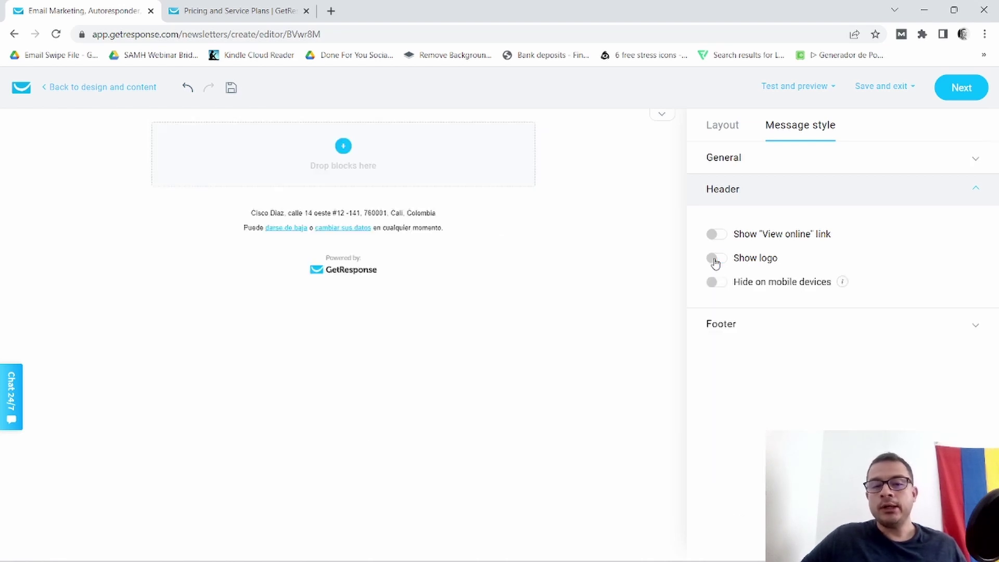
{"action": "left_click", "coordinate": [345, 148]}
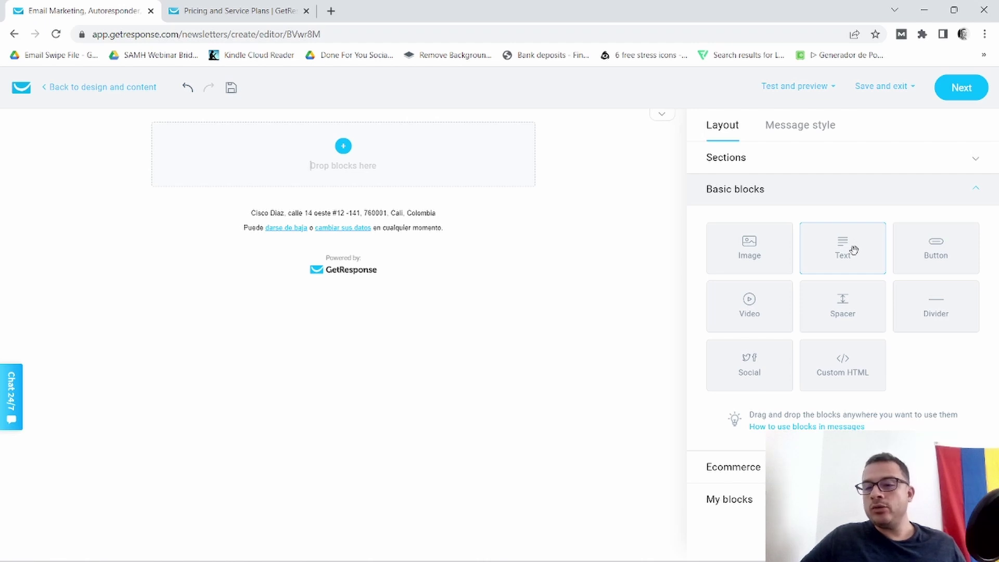
{"action": "left_click_drag", "start_coordinate": [854, 250], "coordinate": [400, 161]}
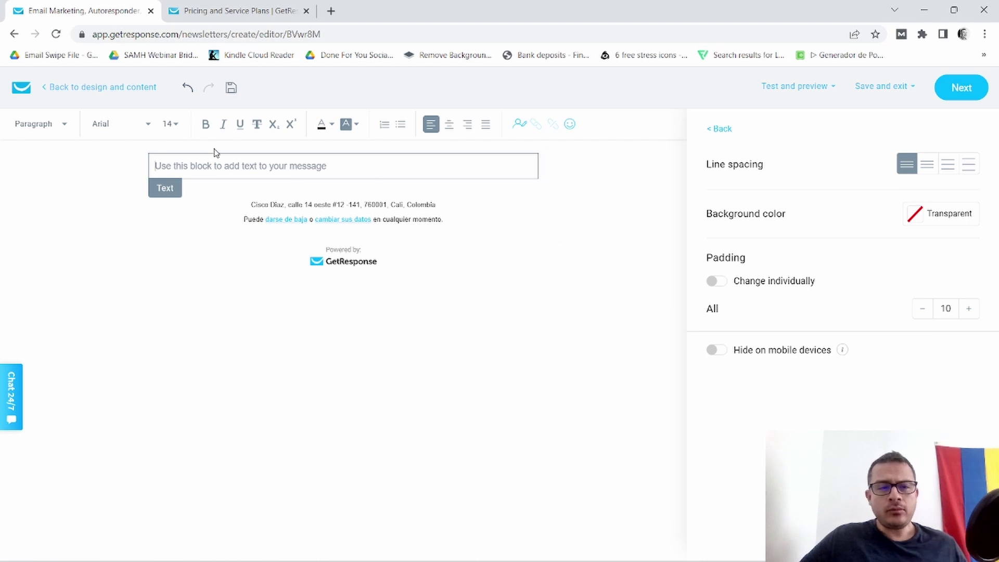
Look over the text block's paragraph styles, fonts and contact data personalization fields, then deselect the block without changing it
{"action": "left_click", "coordinate": [58, 127]}
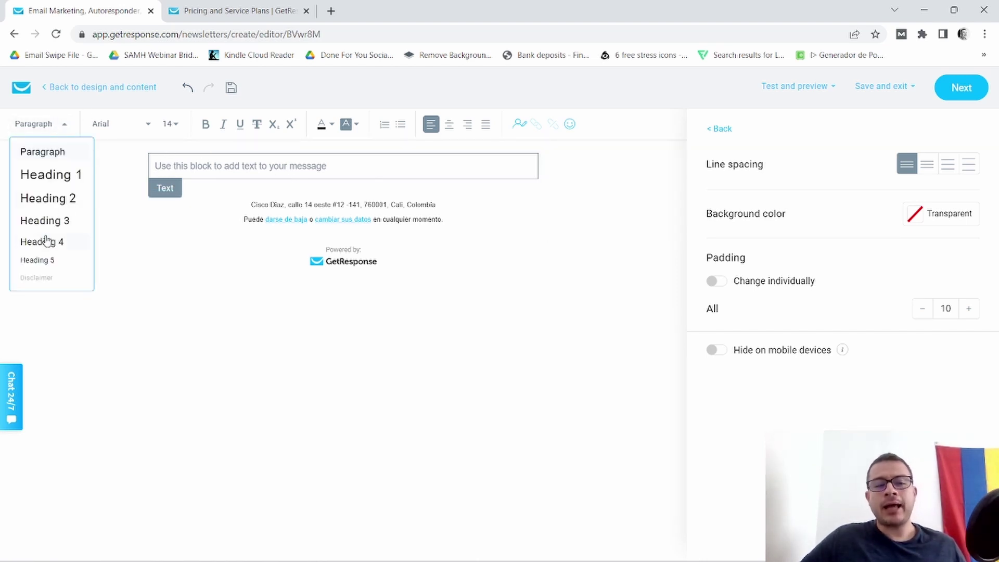
{"action": "left_click", "coordinate": [145, 128]}
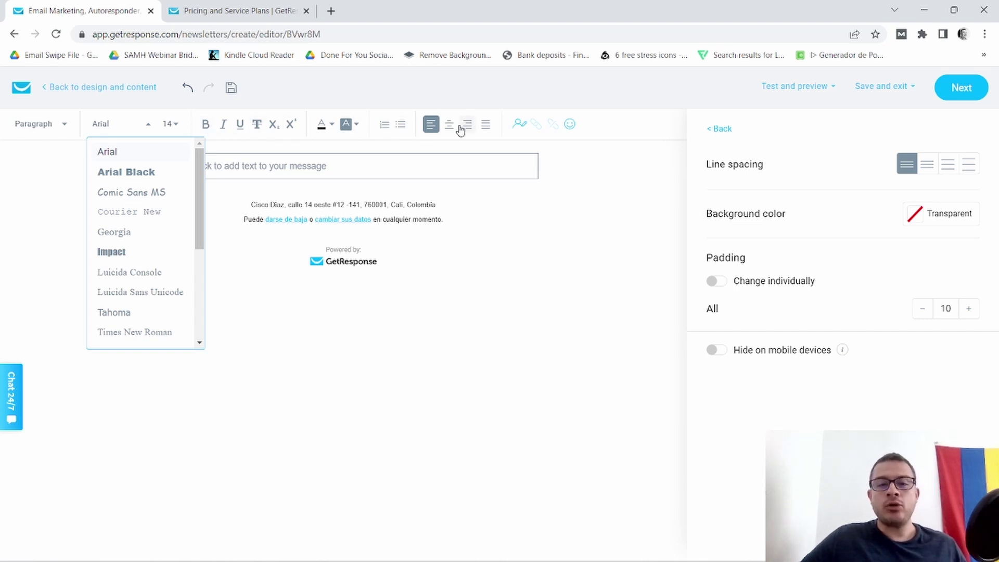
{"action": "left_click", "coordinate": [521, 126]}
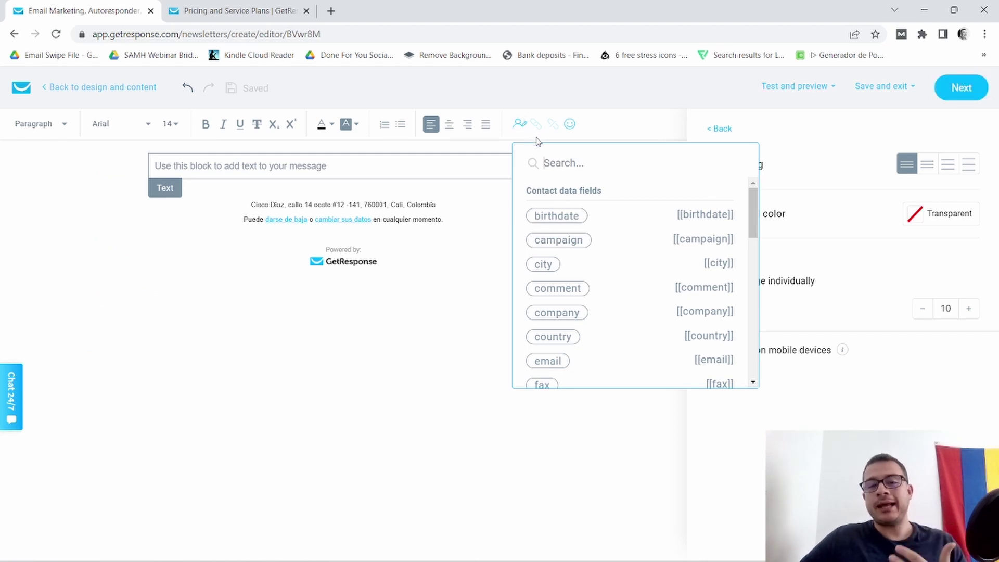
{"action": "scroll", "coordinate": [537, 251], "scroll_direction": "down", "scroll_amount": 3}
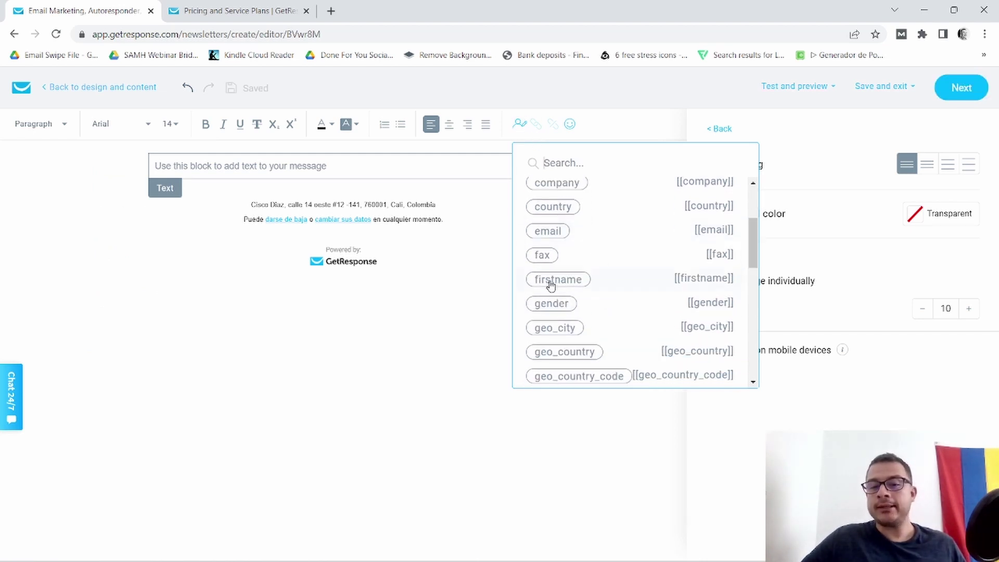
{"action": "scroll", "coordinate": [617, 314], "scroll_direction": "up", "scroll_amount": 3}
{"action": "scroll", "coordinate": [632, 308], "scroll_direction": "down", "scroll_amount": 3}
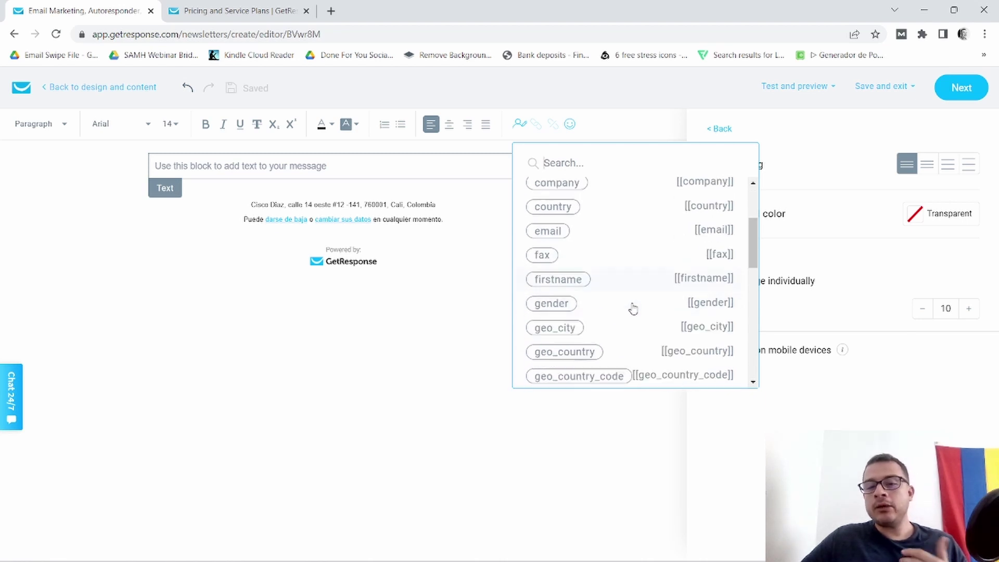
{"action": "scroll", "coordinate": [634, 311], "scroll_direction": "down", "scroll_amount": 5}
{"action": "left_click", "coordinate": [349, 347]}
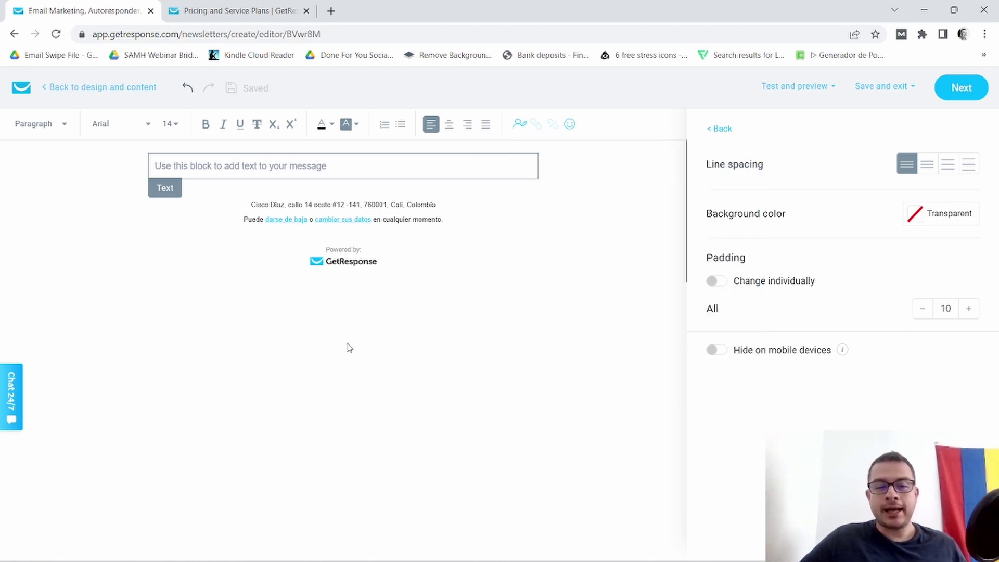
{"action": "left_click", "coordinate": [421, 337]}
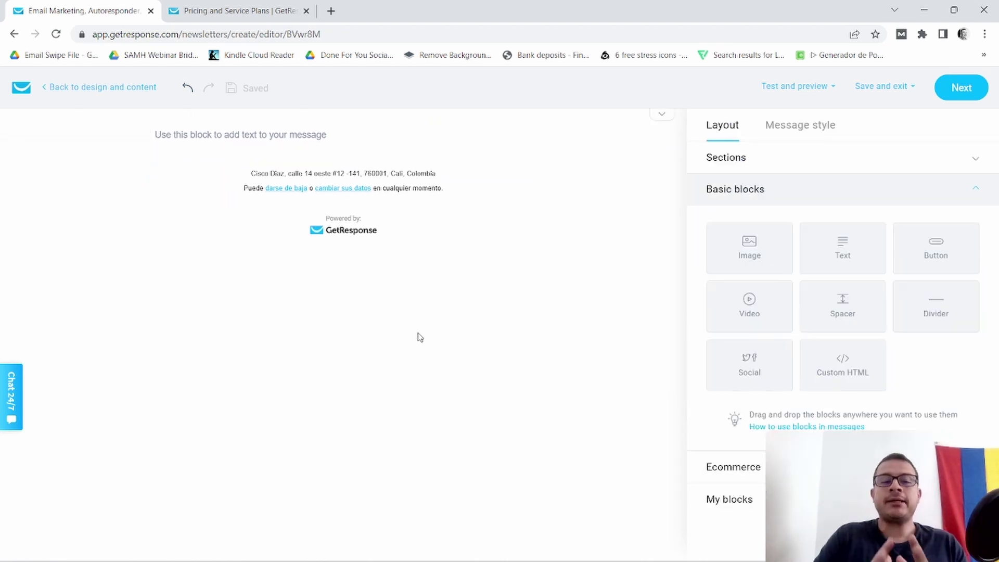
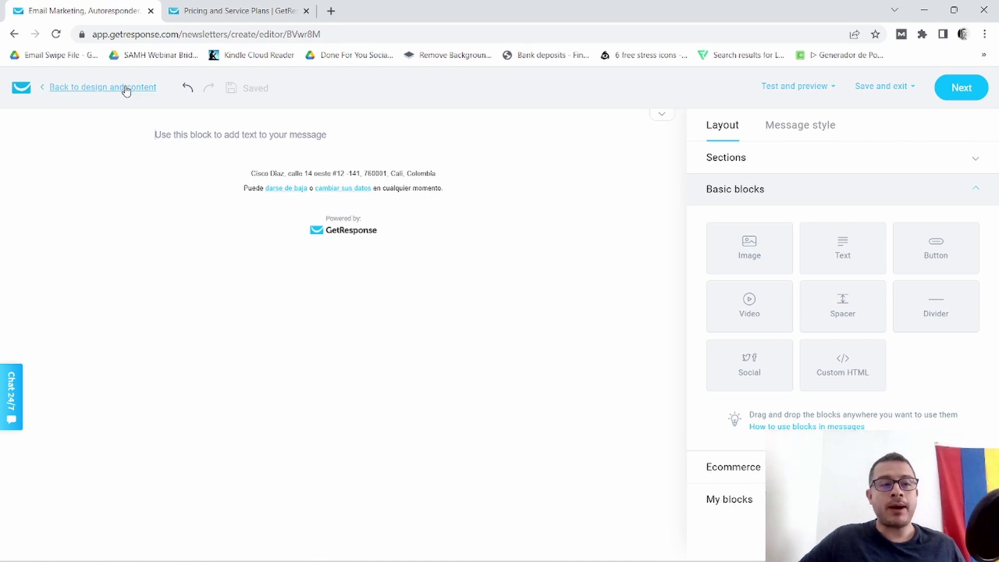
Leave the message editor for the dashboard and open the Website Builder
{"action": "left_click", "coordinate": [21, 94]}
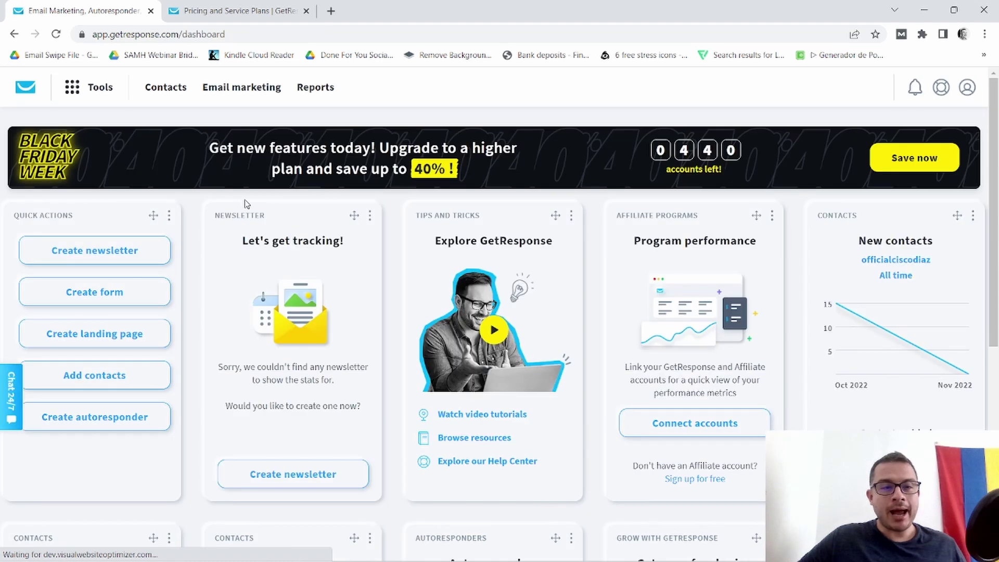
{"action": "left_click", "coordinate": [76, 90]}
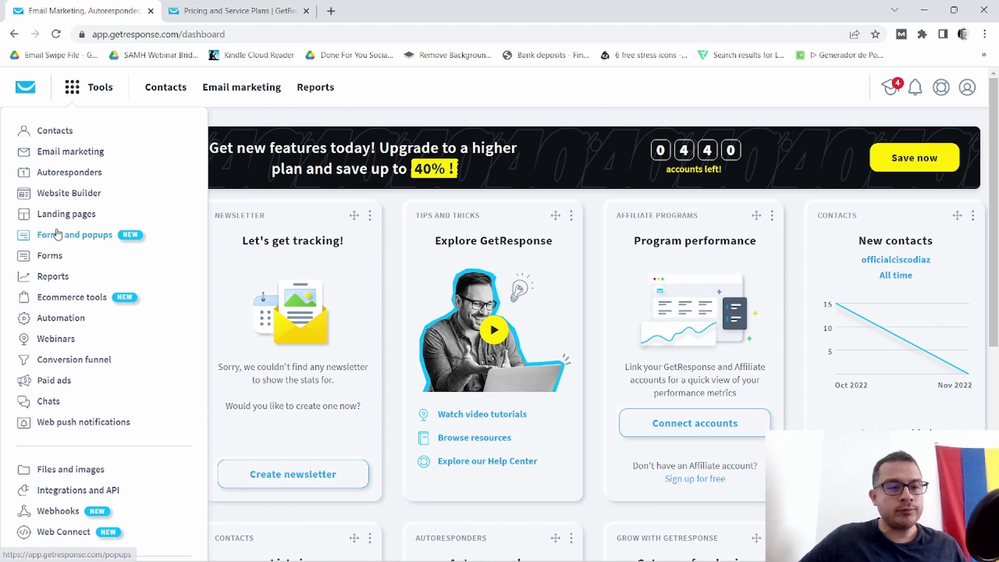
{"action": "left_click", "coordinate": [83, 201]}
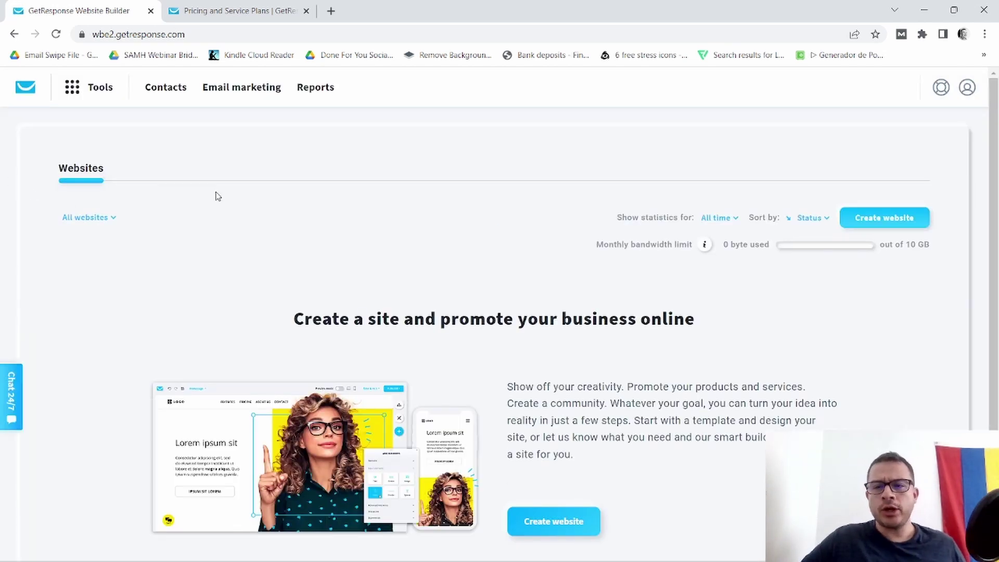
Start creating a website and choose to build it from a ready-made template
{"action": "scroll", "coordinate": [377, 165], "scroll_direction": "down", "scroll_amount": 1}
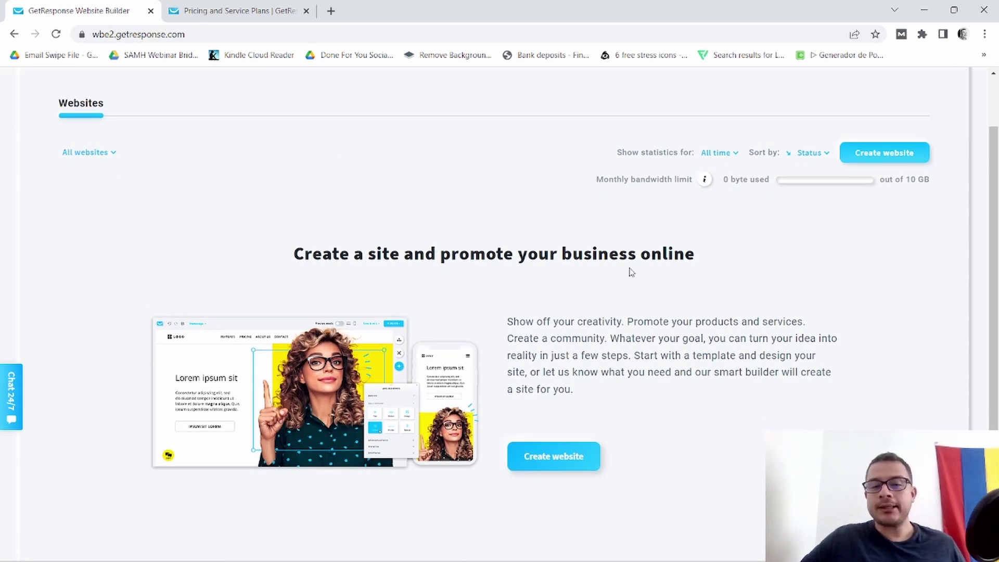
{"action": "scroll", "coordinate": [682, 255], "scroll_direction": "down", "scroll_amount": 1}
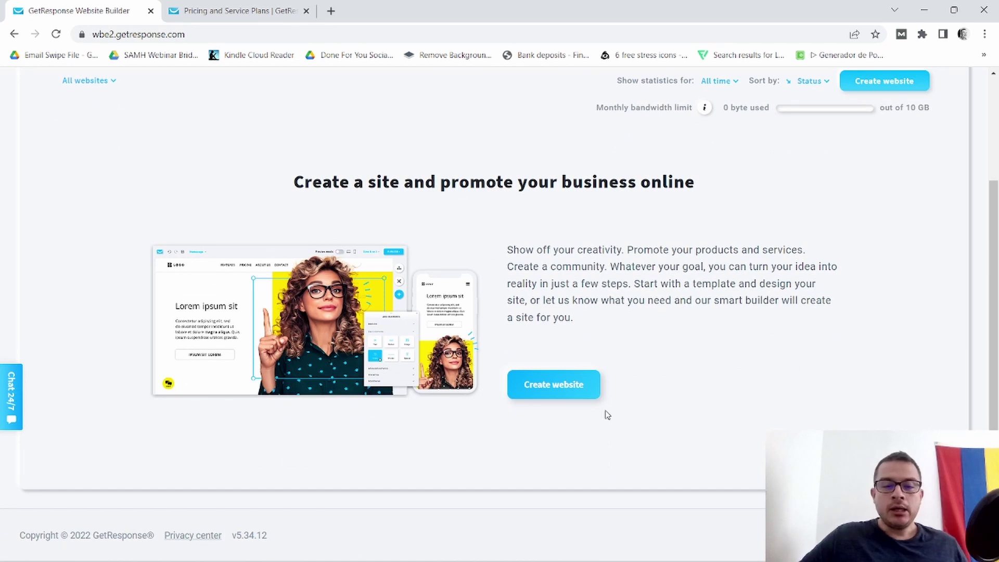
{"action": "left_click", "coordinate": [559, 391]}
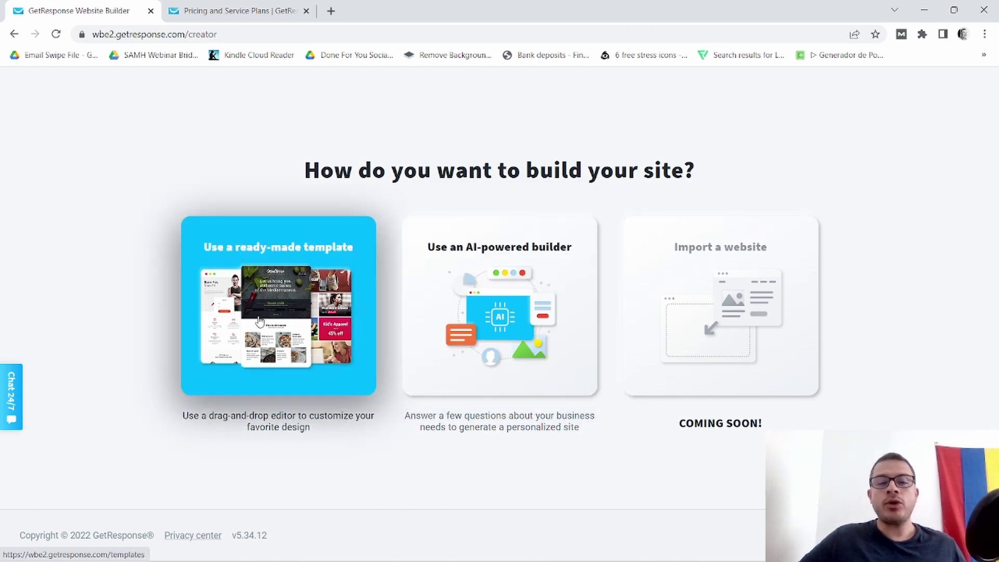
{"action": "left_click", "coordinate": [289, 352]}
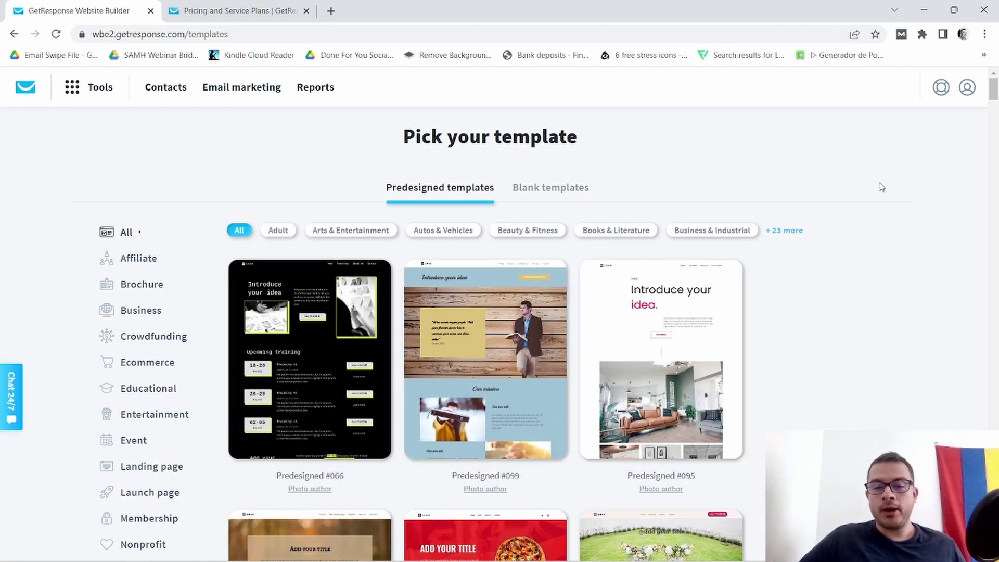
Look through the predesigned website templates and their categories
{"action": "scroll", "coordinate": [661, 312], "scroll_direction": "down", "scroll_amount": 6}
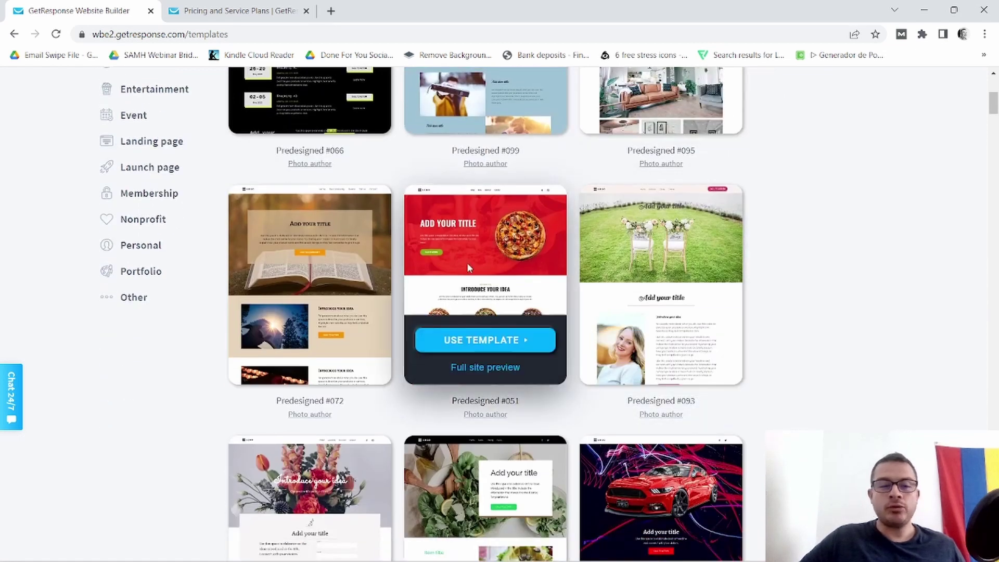
{"action": "scroll", "coordinate": [520, 255], "scroll_direction": "up", "scroll_amount": 4}
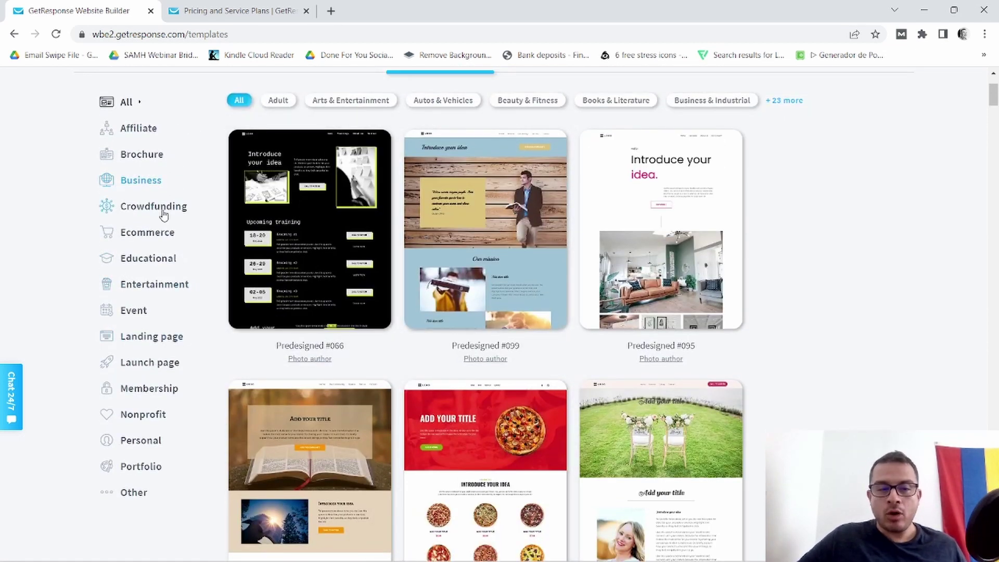
{"action": "scroll", "coordinate": [965, 250], "scroll_direction": "down", "scroll_amount": 5}
{"action": "scroll", "coordinate": [957, 273], "scroll_direction": "down", "scroll_amount": 6}
{"action": "scroll", "coordinate": [671, 344], "scroll_direction": "up", "scroll_amount": 11}
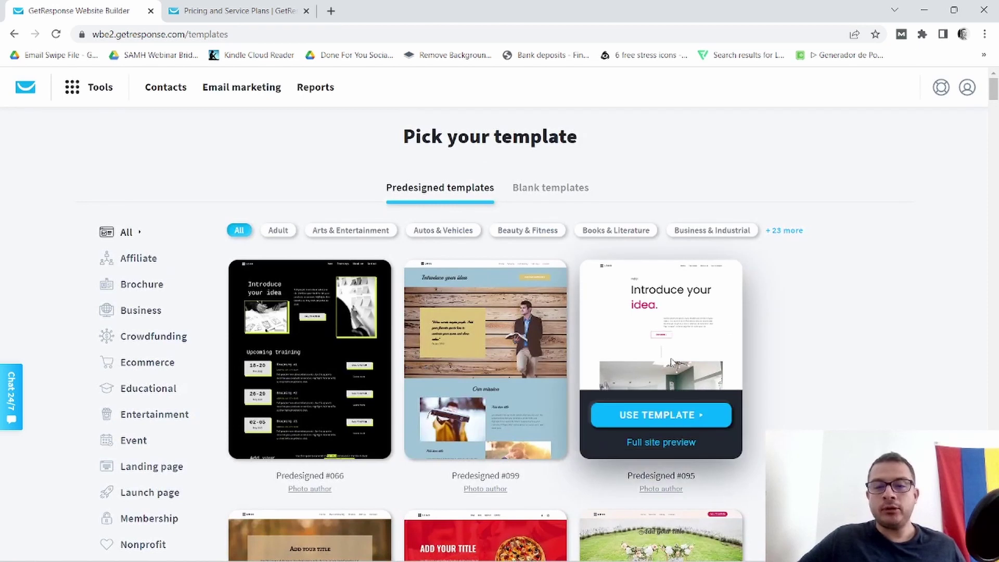
Show the blank website templates and look them over down to the empty Blank template #0
{"action": "left_click", "coordinate": [555, 188]}
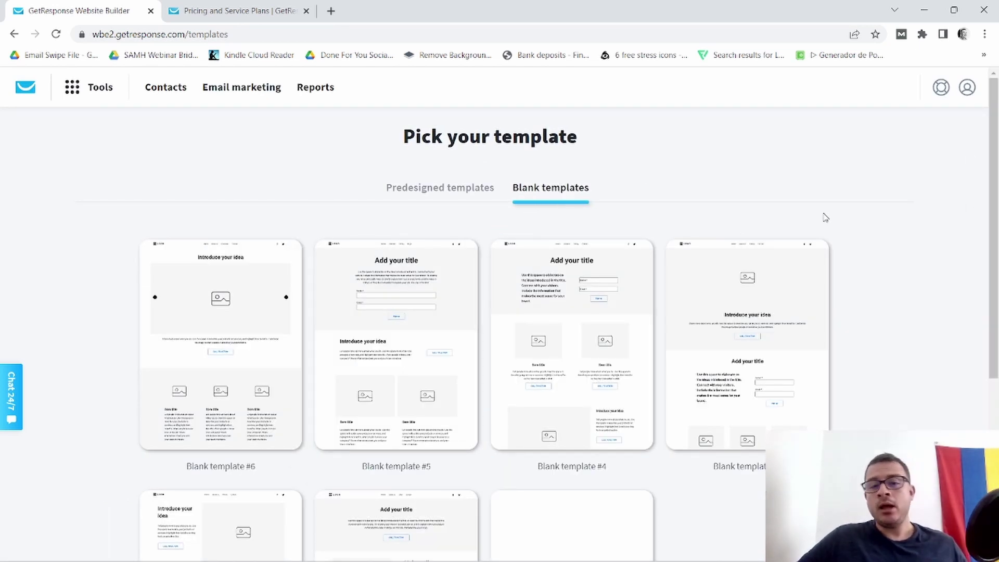
{"action": "scroll", "coordinate": [827, 212], "scroll_direction": "down", "scroll_amount": 4}
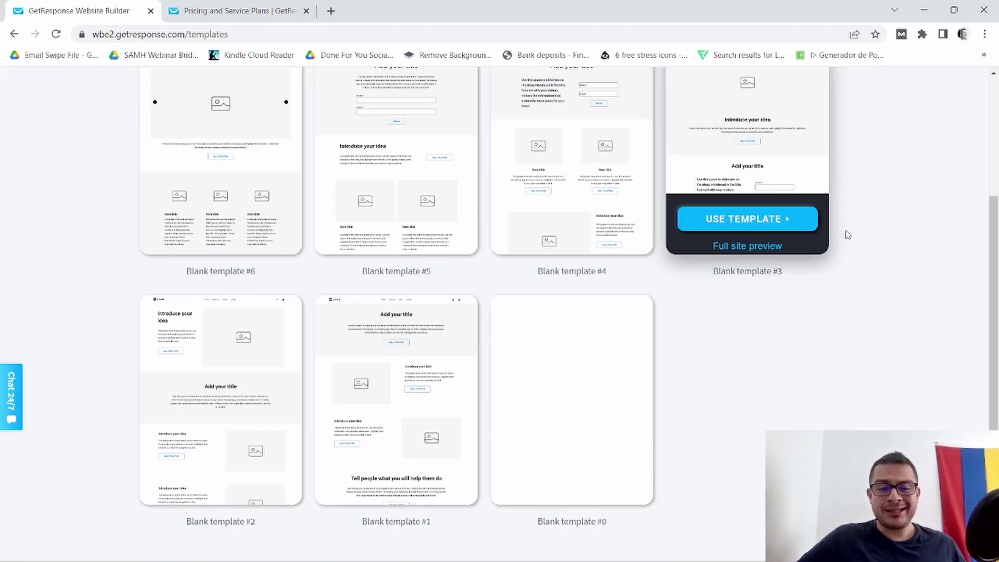
{"action": "mouse_move", "coordinate": [566, 435]}
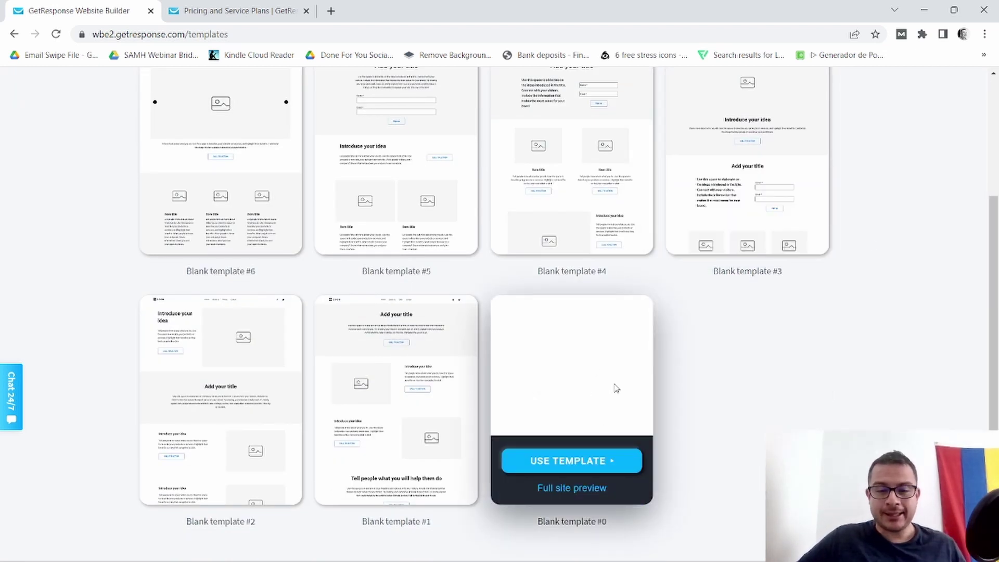
{"action": "mouse_move", "coordinate": [445, 429]}
{"action": "scroll", "coordinate": [581, 354], "scroll_direction": "up", "scroll_amount": 4}
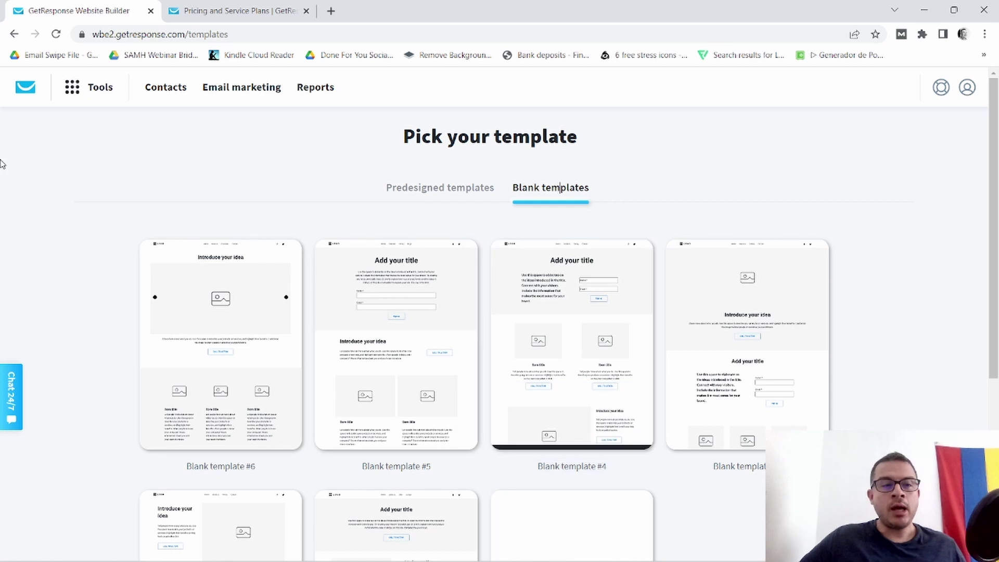
Leave the website templates for the Landing pages tool and start creating a landing page
{"action": "left_click", "coordinate": [81, 97]}
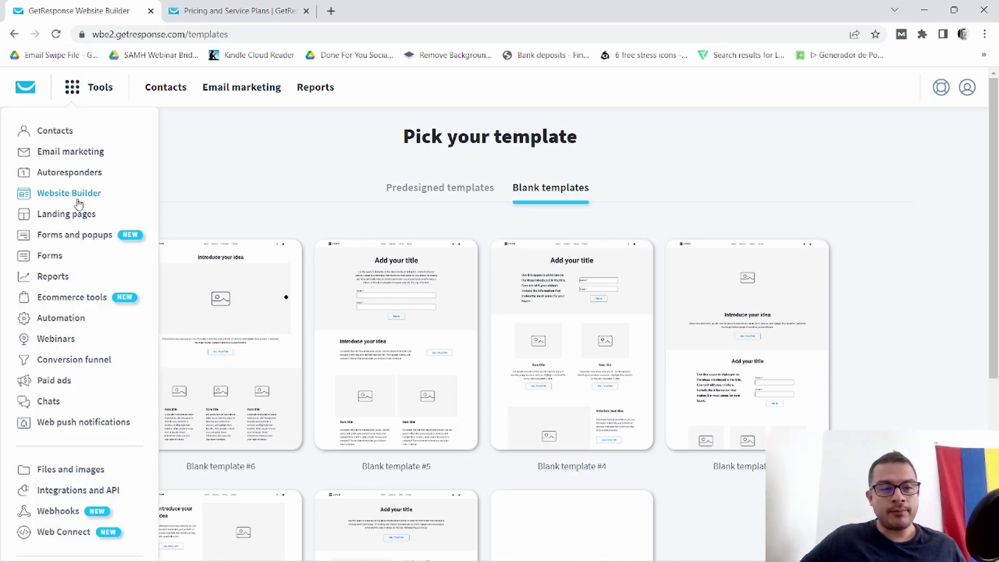
{"action": "left_click", "coordinate": [73, 217]}
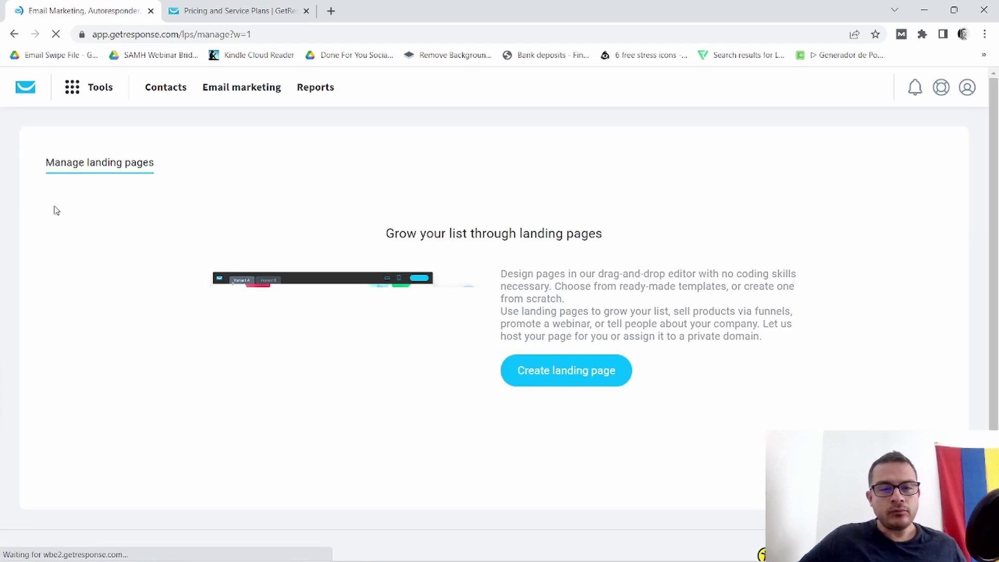
{"action": "left_click", "coordinate": [568, 380]}
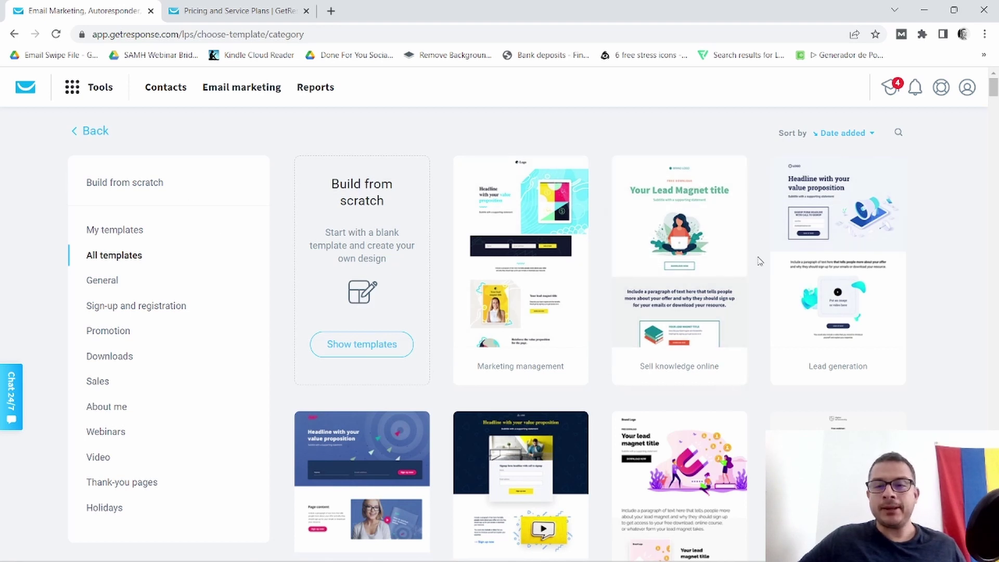
Browse all landing page templates without choosing one, and go back to the landing page management page
{"action": "scroll", "coordinate": [976, 341], "scroll_direction": "down", "scroll_amount": 12}
{"action": "scroll", "coordinate": [976, 344], "scroll_direction": "down", "scroll_amount": 4}
{"action": "scroll", "coordinate": [977, 348], "scroll_direction": "up", "scroll_amount": 15}
{"action": "scroll", "coordinate": [976, 387], "scroll_direction": "up", "scroll_amount": 3}
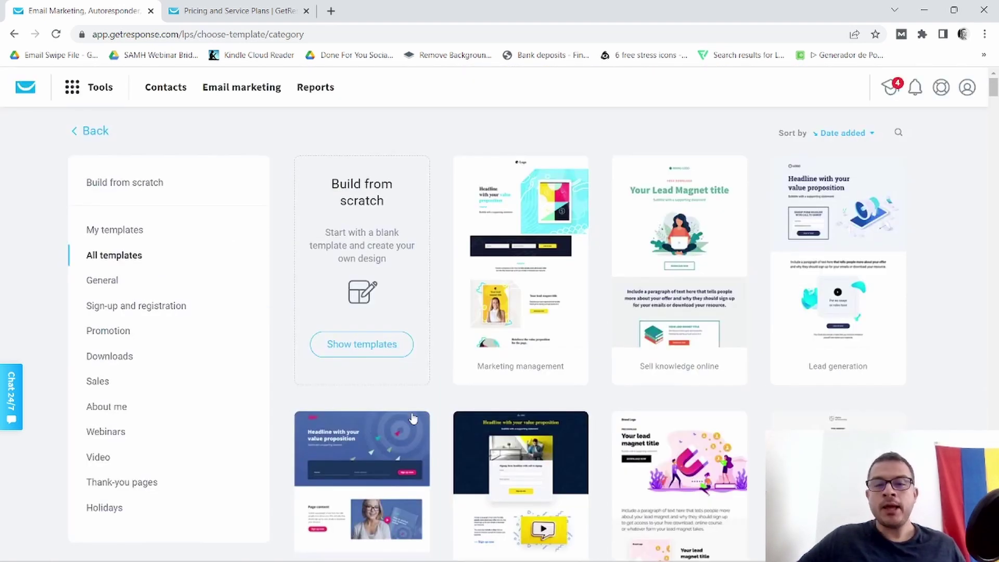
{"action": "left_click", "coordinate": [95, 131]}
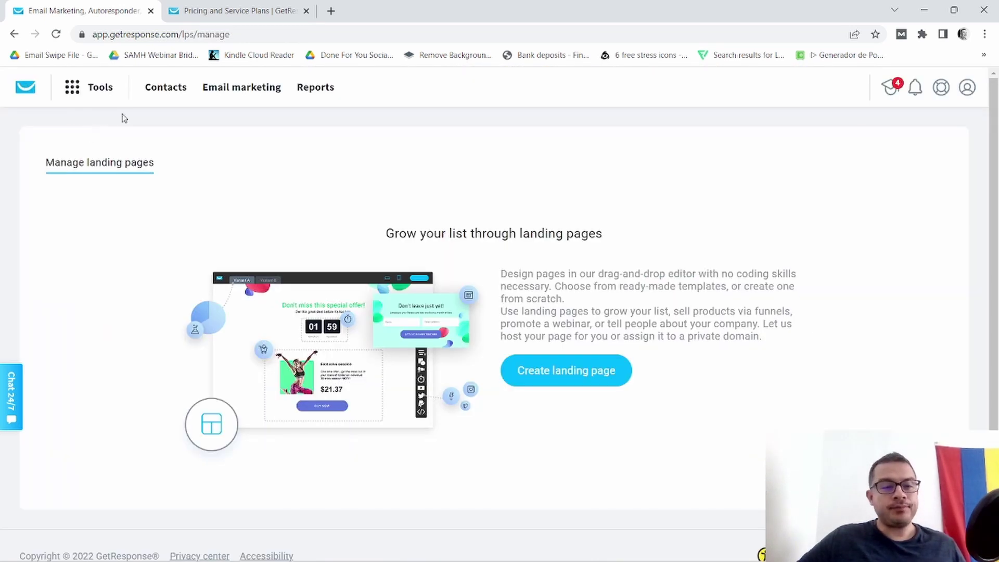
Open the Conversion funnel tool and look through its first page of preloaded lead magnets
{"action": "left_click", "coordinate": [69, 90]}
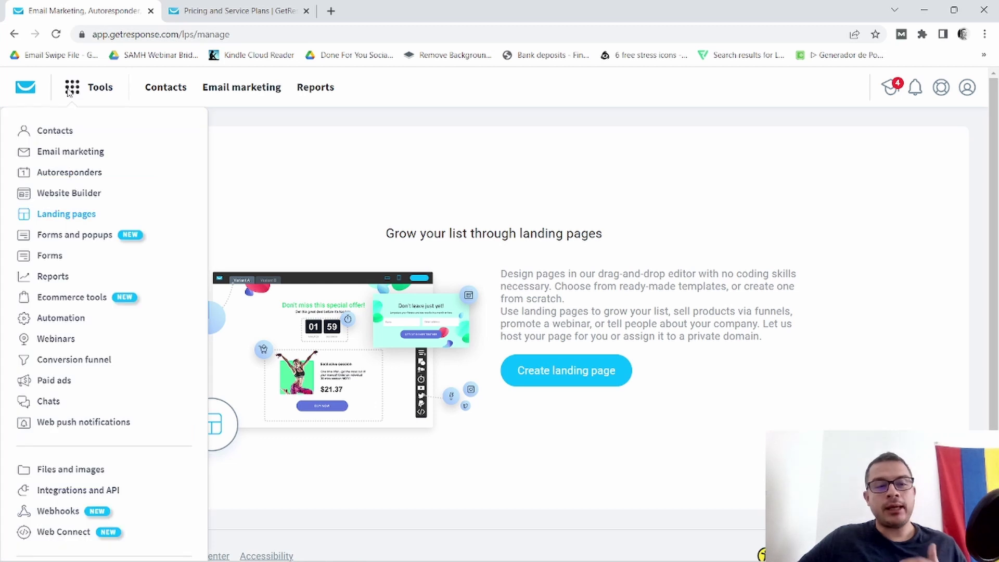
{"action": "left_click", "coordinate": [69, 364]}
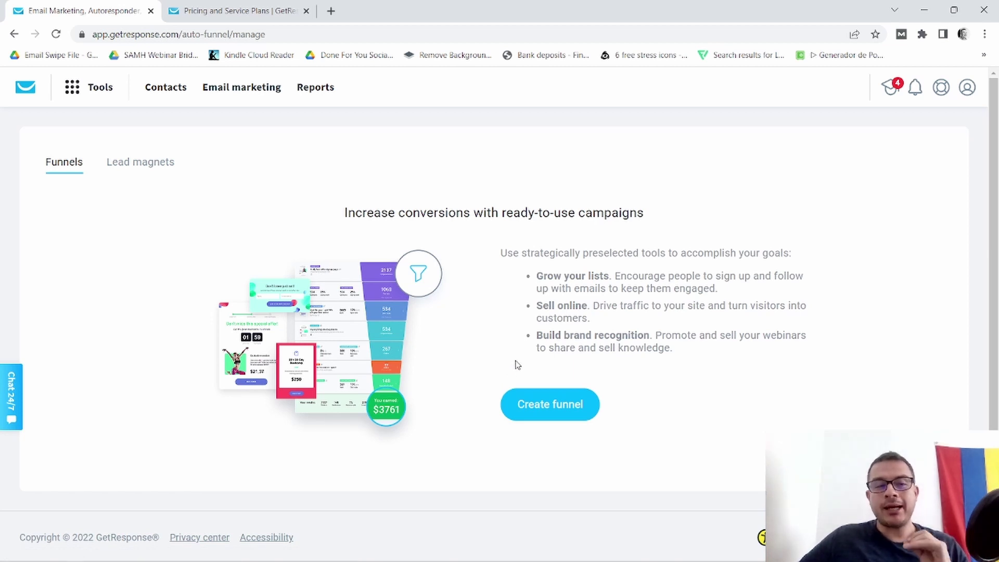
{"action": "left_click", "coordinate": [142, 165]}
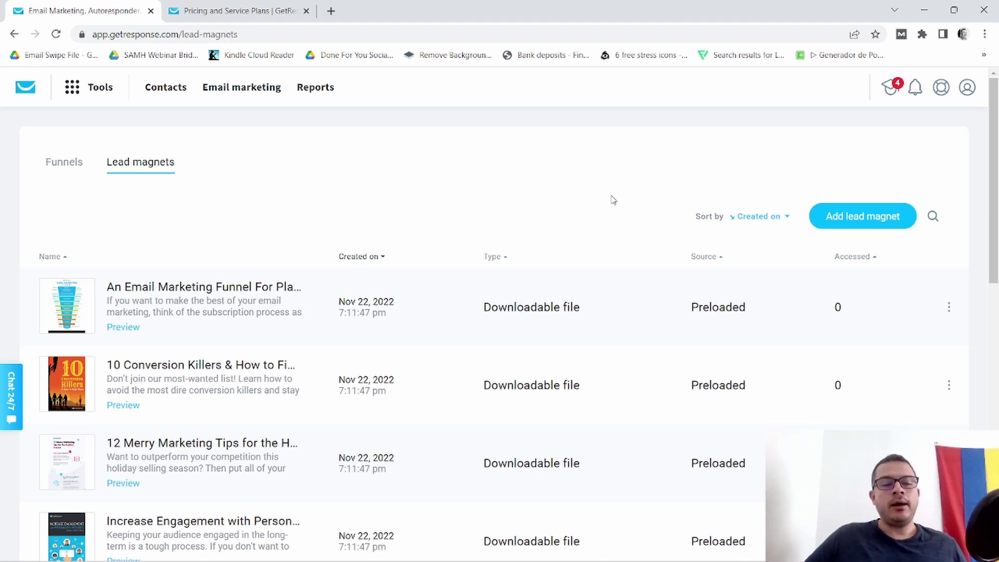
{"action": "scroll", "coordinate": [312, 307], "scroll_direction": "down", "scroll_amount": 2}
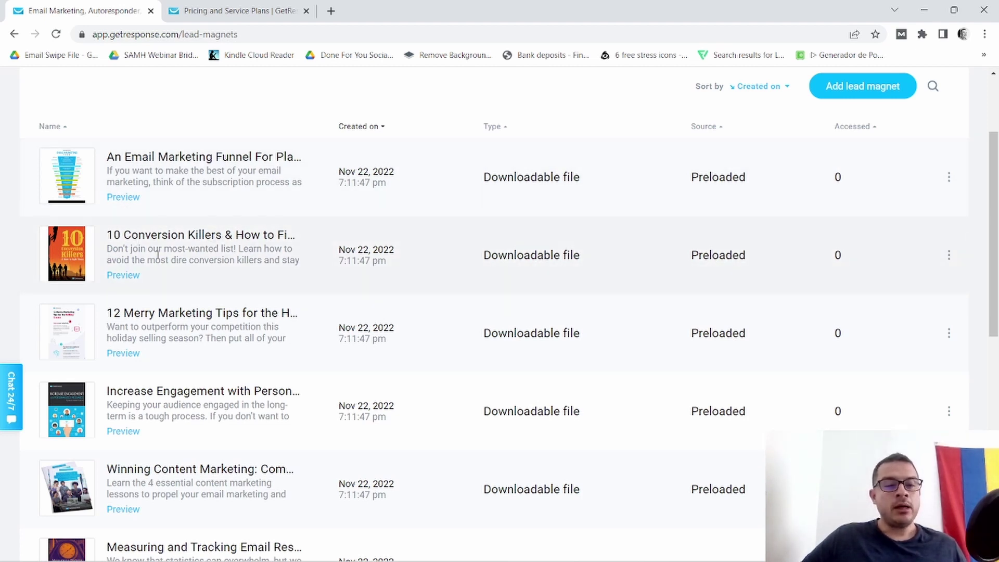
{"action": "scroll", "coordinate": [232, 374], "scroll_direction": "down", "scroll_amount": 4}
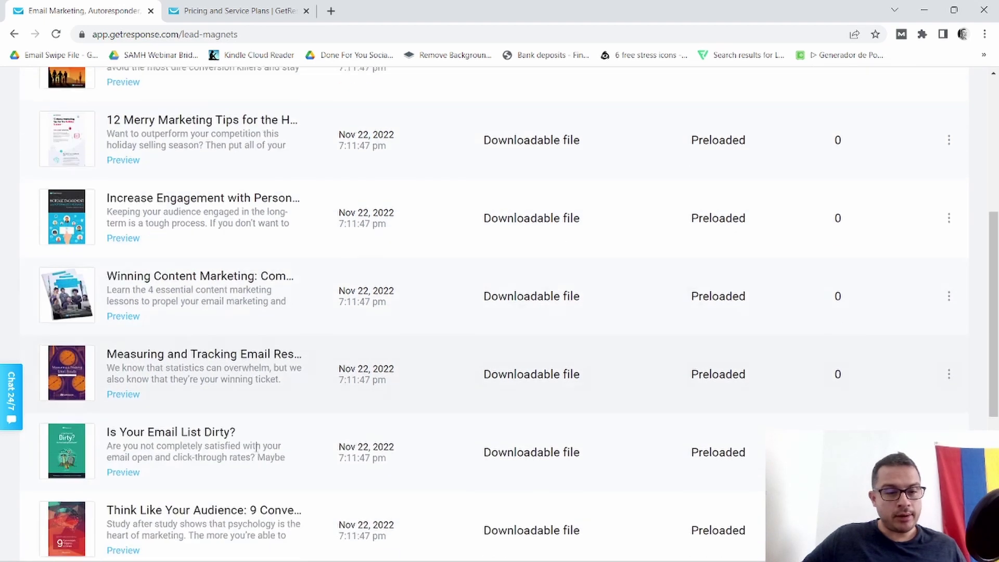
{"action": "scroll", "coordinate": [258, 447], "scroll_direction": "down", "scroll_amount": 3}
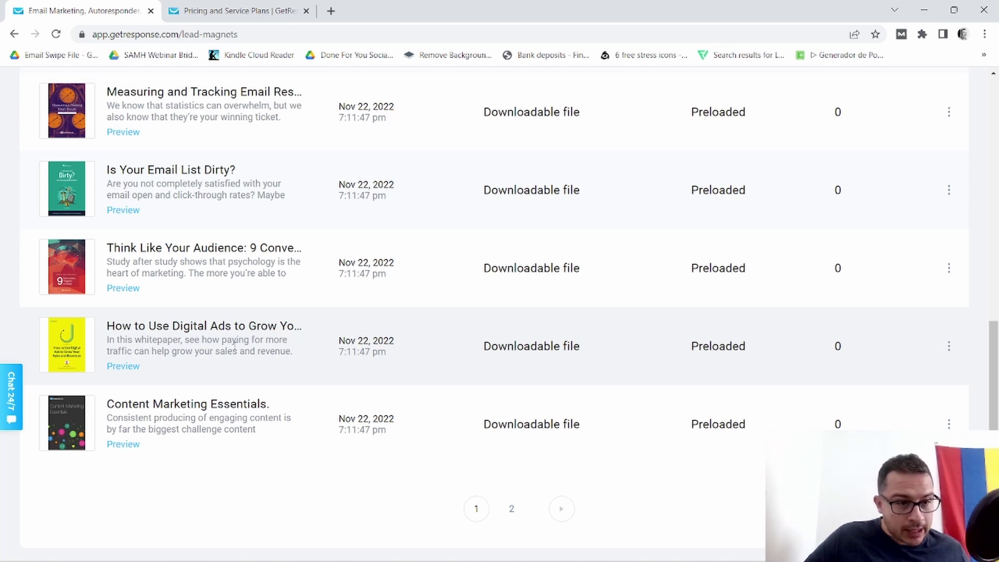
Preview the "How to Use Digital Ads to Grow Your Sales and Revenues" lead magnet and highlight the Facebook entry in its table of contents
{"action": "left_click", "coordinate": [119, 366]}
{"action": "scroll", "coordinate": [476, 390], "scroll_direction": "down", "scroll_amount": 6}
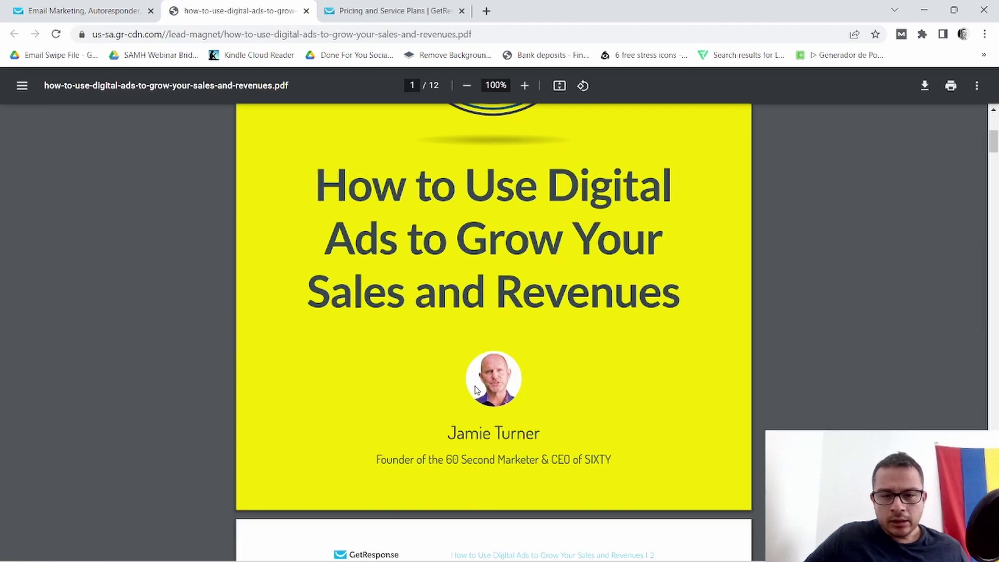
{"action": "scroll", "coordinate": [520, 374], "scroll_direction": "down", "scroll_amount": 6}
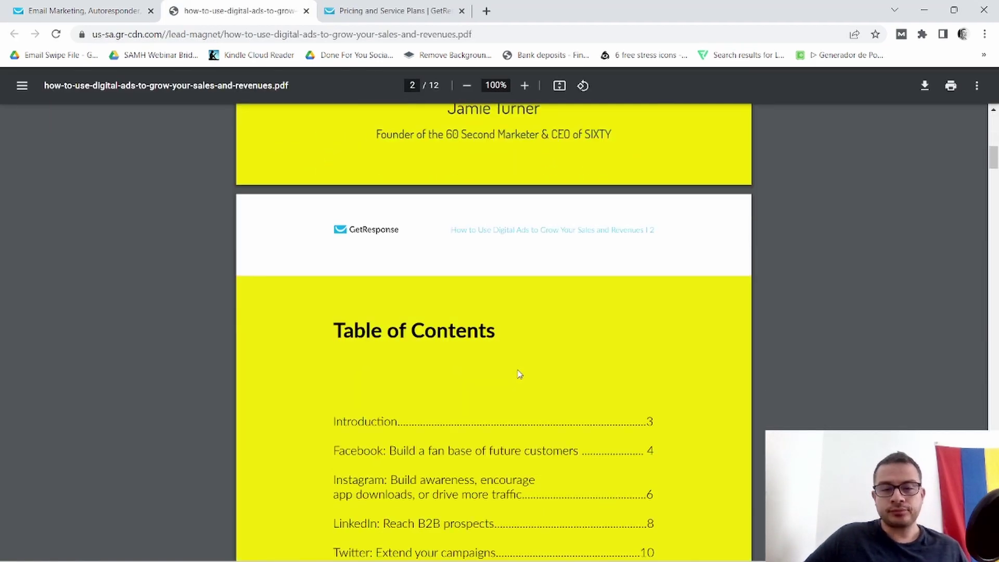
{"action": "scroll", "coordinate": [519, 374], "scroll_direction": "down", "scroll_amount": 4}
{"action": "left_click_drag", "start_coordinate": [338, 258], "coordinate": [596, 263]}
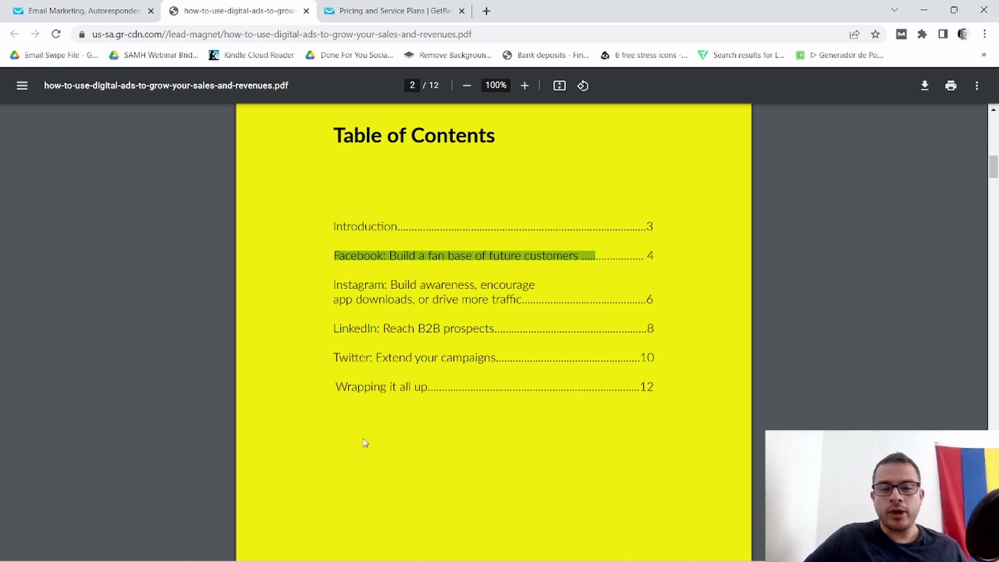
Skim past the PDF's table of contents and back to its cover, and return to the start of the lead magnets list
{"action": "scroll", "coordinate": [345, 425], "scroll_direction": "down", "scroll_amount": 9}
{"action": "scroll", "coordinate": [364, 429], "scroll_direction": "up", "scroll_amount": 8}
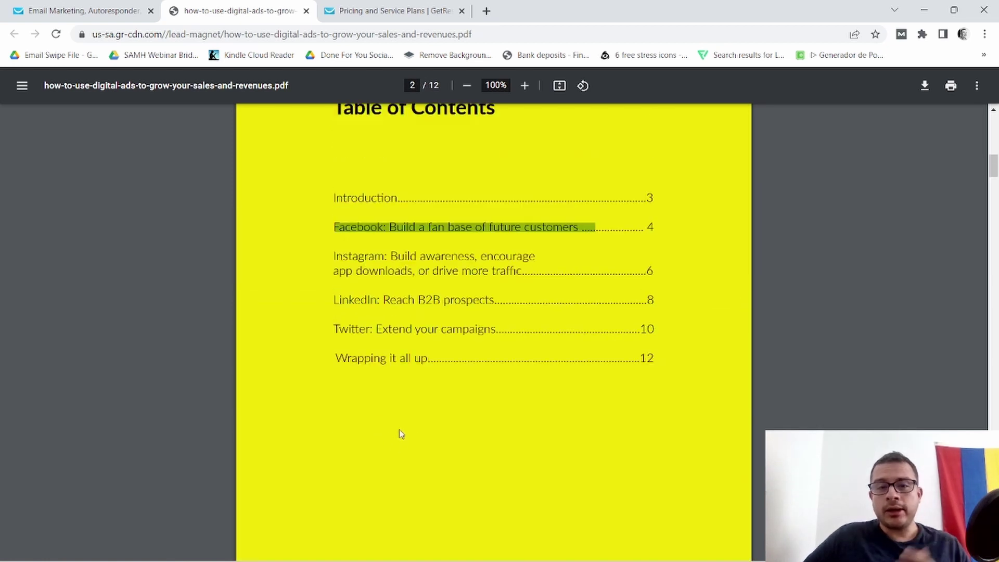
{"action": "scroll", "coordinate": [401, 435], "scroll_direction": "up", "scroll_amount": 16}
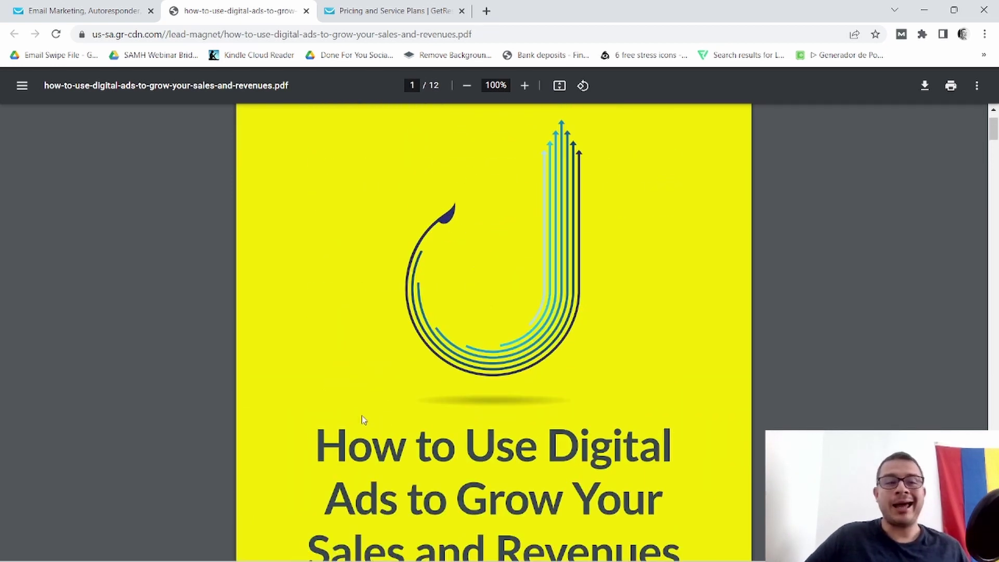
{"action": "left_click", "coordinate": [89, 13]}
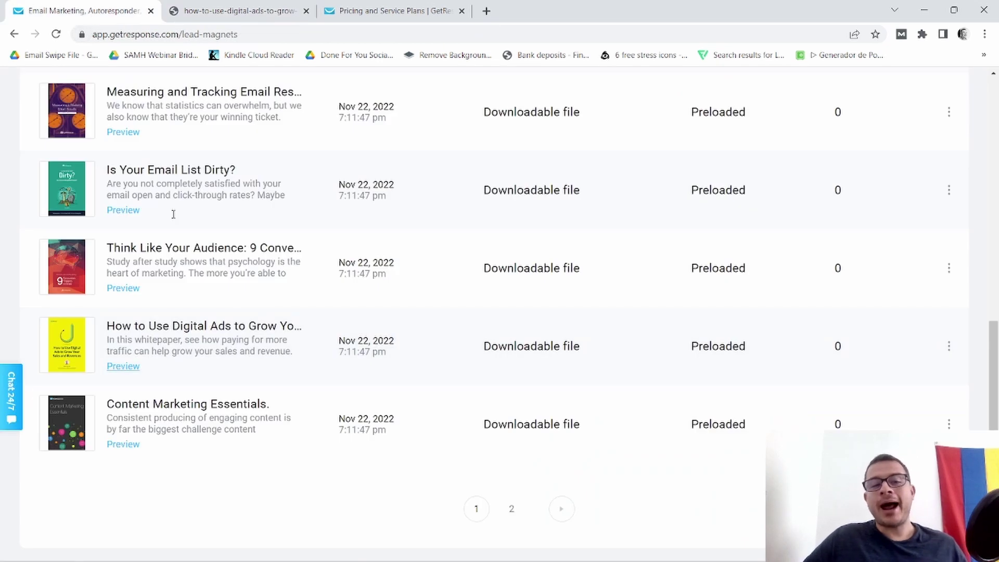
{"action": "scroll", "coordinate": [247, 300], "scroll_direction": "up", "scroll_amount": 10}
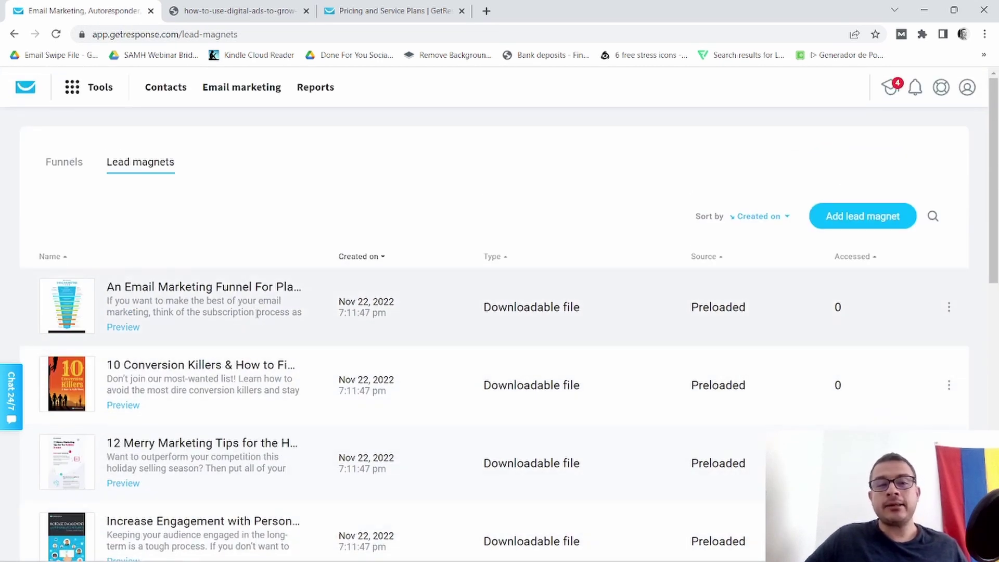